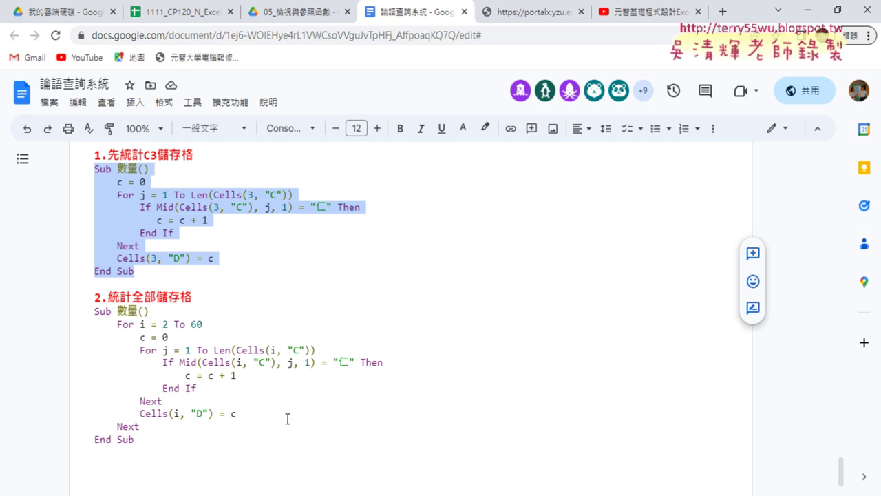
Step: Deselect the copied macro code in Google Docs and bring up the 論語查詢系統 Excel workbook
{"action": "left_click", "coordinate": [196, 282]}
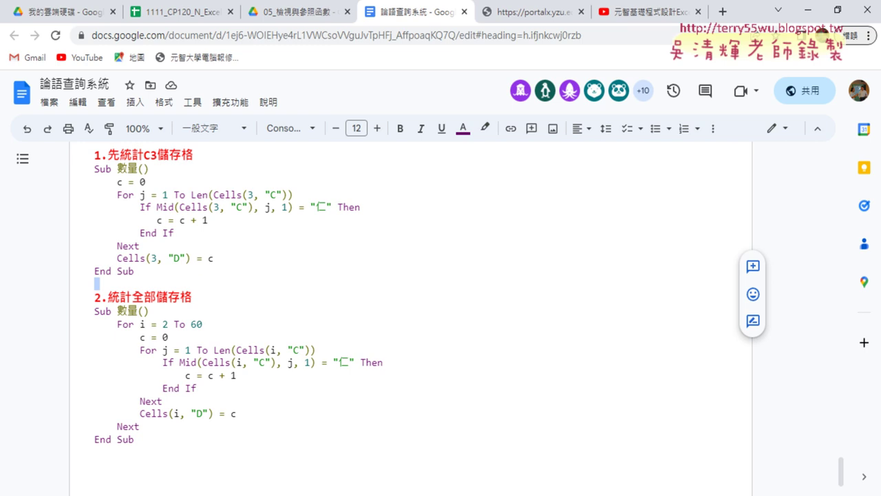
{"action": "mouse_move", "coordinate": [451, 489]}
{"action": "left_click", "coordinate": [434, 455]}
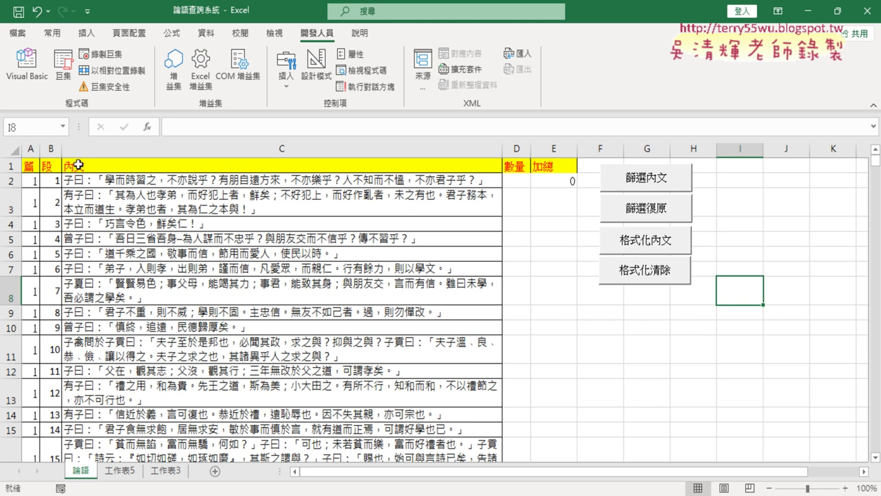
Step: Run the 數量 macro from the VBA editor, filling column D with 仁 counts totalling 110
{"action": "left_click", "coordinate": [27, 77]}
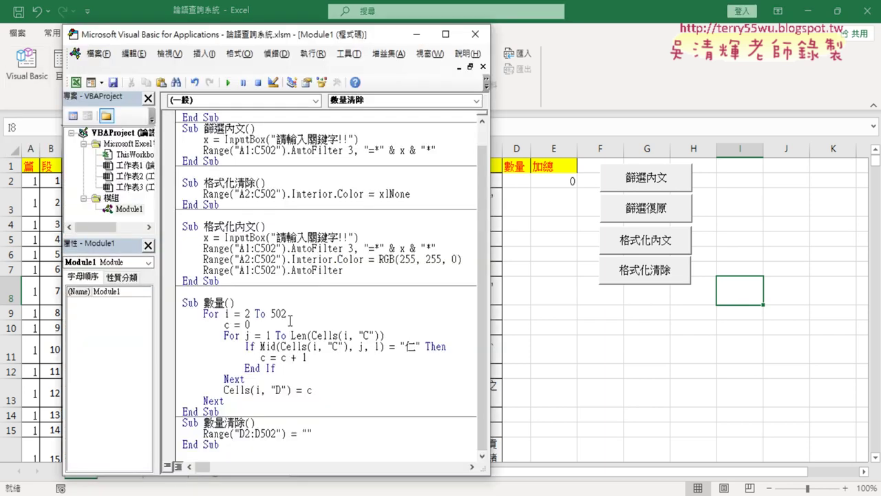
{"action": "left_click", "coordinate": [316, 390]}
{"action": "left_click_drag", "start_coordinate": [316, 390], "coordinate": [177, 327]}
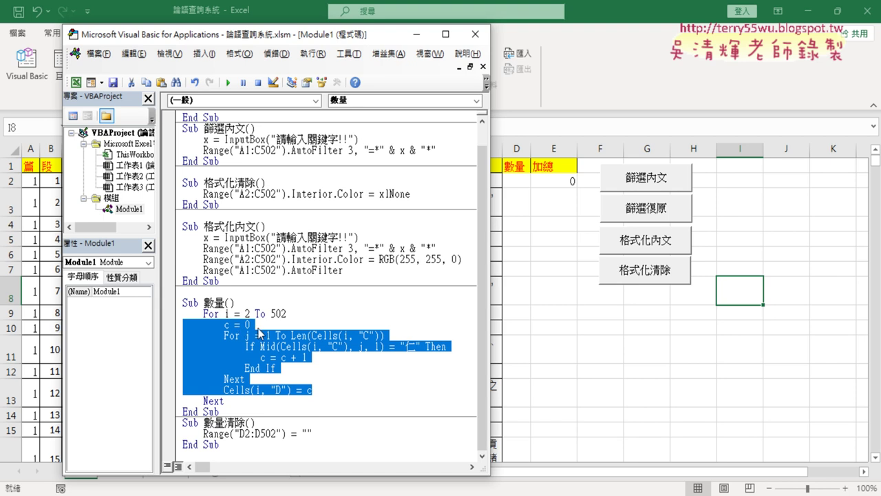
{"action": "left_click", "coordinate": [258, 332]}
{"action": "left_click", "coordinate": [228, 82]}
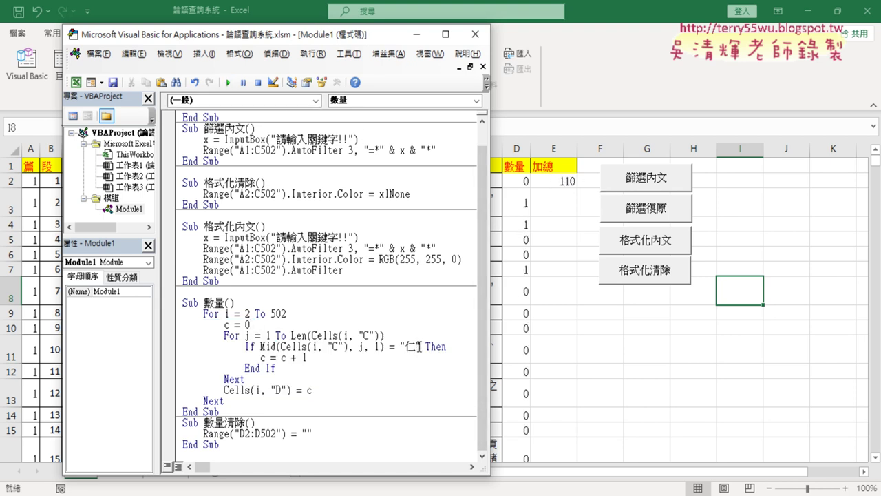
Step: Highlight the hard-coded 仁 keyword, widen the editor, and select the InputBox prompt line in 格式化內文
{"action": "left_click_drag", "start_coordinate": [420, 346], "coordinate": [400, 347]}
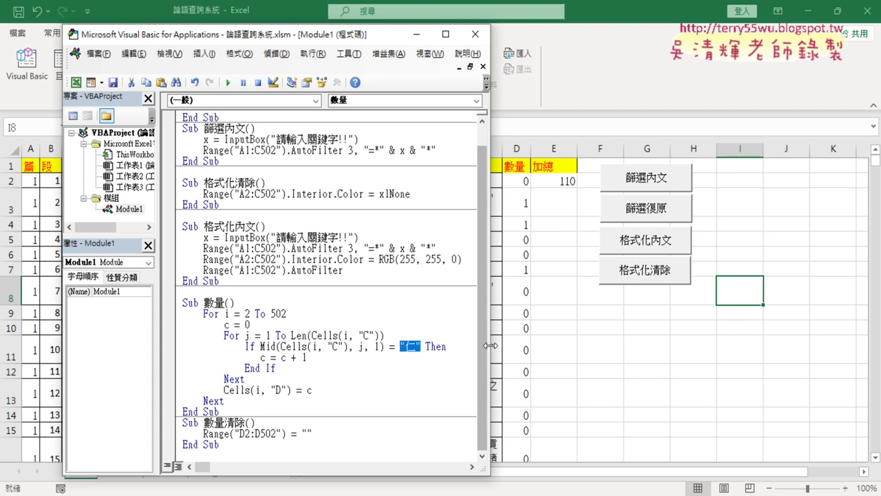
{"action": "left_click_drag", "start_coordinate": [488, 345], "coordinate": [541, 345]}
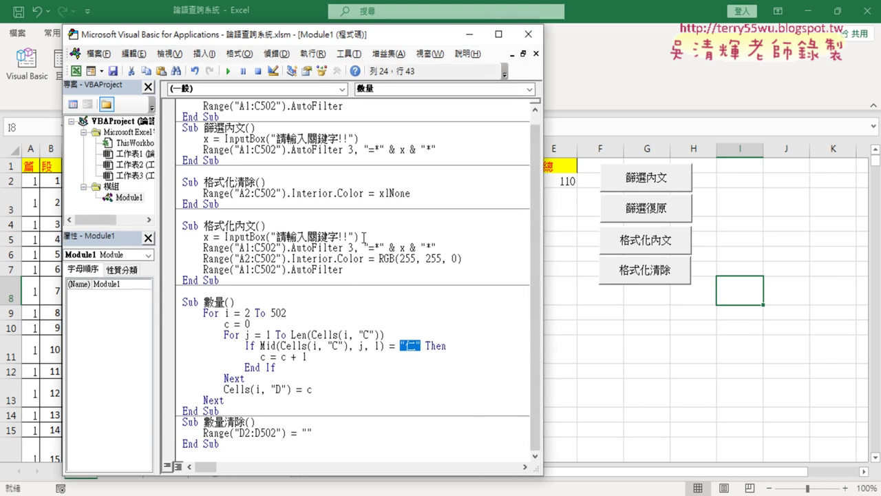
{"action": "left_click_drag", "start_coordinate": [359, 237], "coordinate": [203, 236]}
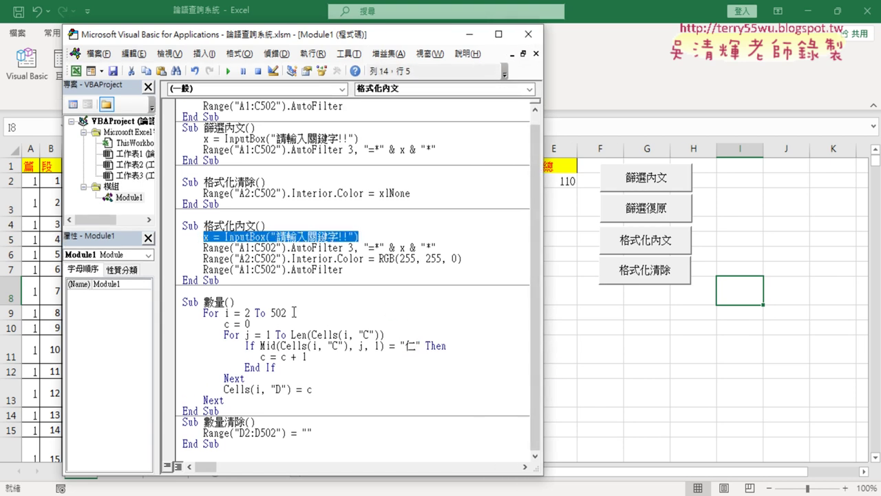
Step: Insert x = InputBox("請輸入關鍵字!!") under Sub 數量() and replace the fixed "仁" with x
{"action": "left_click", "coordinate": [276, 301]}
{"action": "key", "text": "Return"}
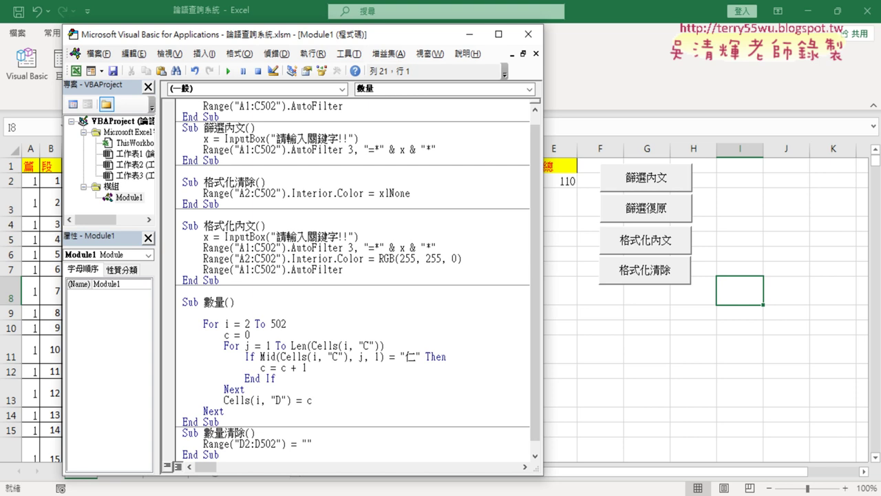
{"action": "key", "text": "Tab"}
{"action": "mouse_move", "coordinate": [360, 237]}
{"action": "left_mouse_down"}
{"action": "mouse_move", "coordinate": [205, 237]}
{"action": "mouse_move", "coordinate": [205, 313]}
{"action": "left_mouse_up"}
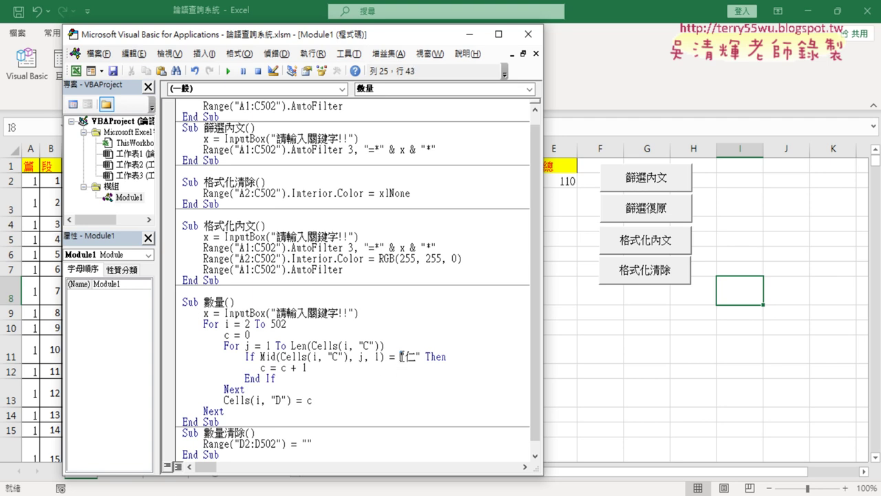
{"action": "left_click_drag", "start_coordinate": [399, 356], "coordinate": [422, 357]}
{"action": "type", "text": "x"}
{"action": "left_click_drag", "start_coordinate": [544, 334], "coordinate": [492, 335]}
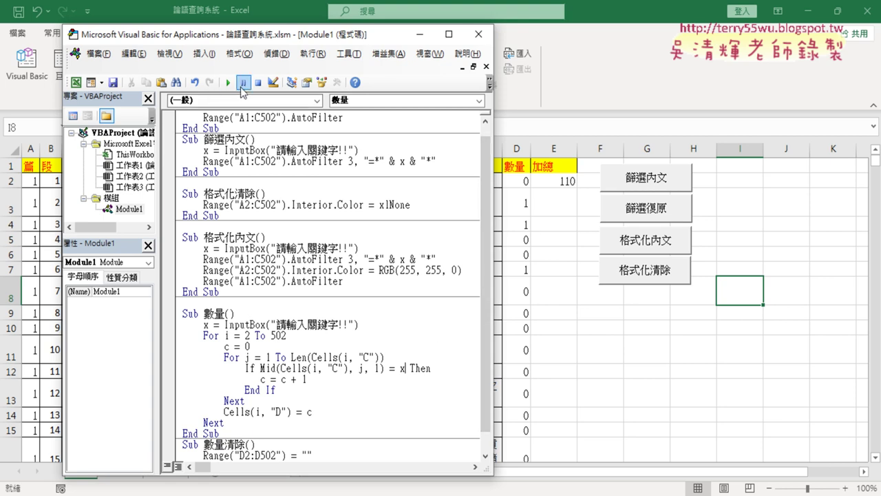
Step: Run the revised 數量 macro with keyword 信, refilling column D with counts totalling 38
{"action": "left_click", "coordinate": [228, 82]}
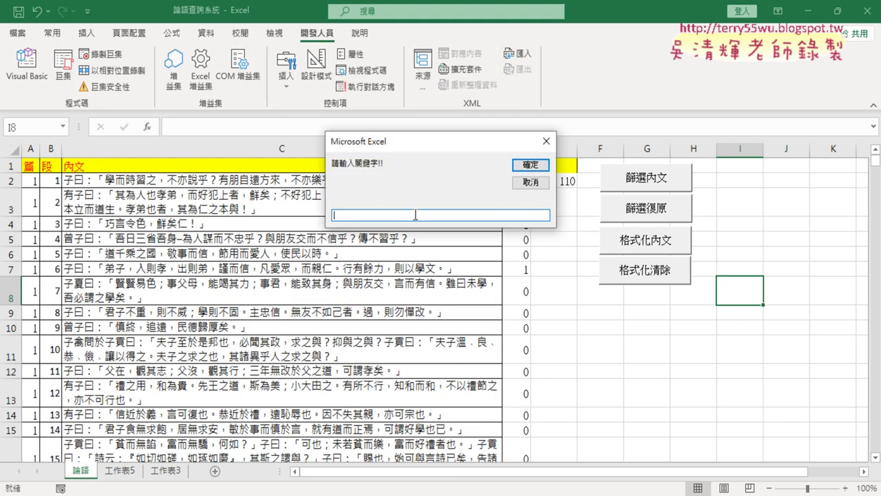
{"action": "type", "text": "c"}
{"action": "key", "text": "BackSpace"}
{"action": "type", "text": "ㄒㄧ"}
{"action": "type", "text": "ㄣˋ"}
{"action": "key", "text": "Return"}
{"action": "left_click_drag", "start_coordinate": [353, 216], "coordinate": [324, 215]}
{"action": "left_click", "coordinate": [527, 166]}
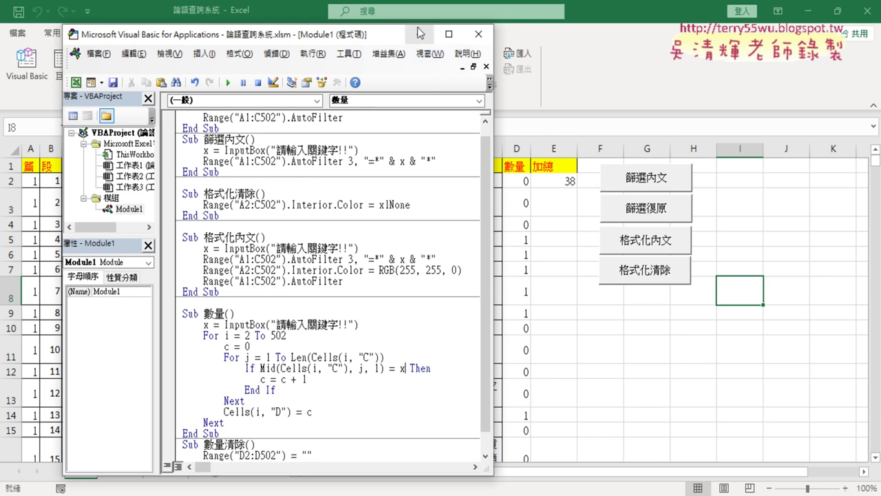
{"action": "left_click_drag", "start_coordinate": [305, 29], "coordinate": [306, 102]}
{"action": "left_click", "coordinate": [556, 195]}
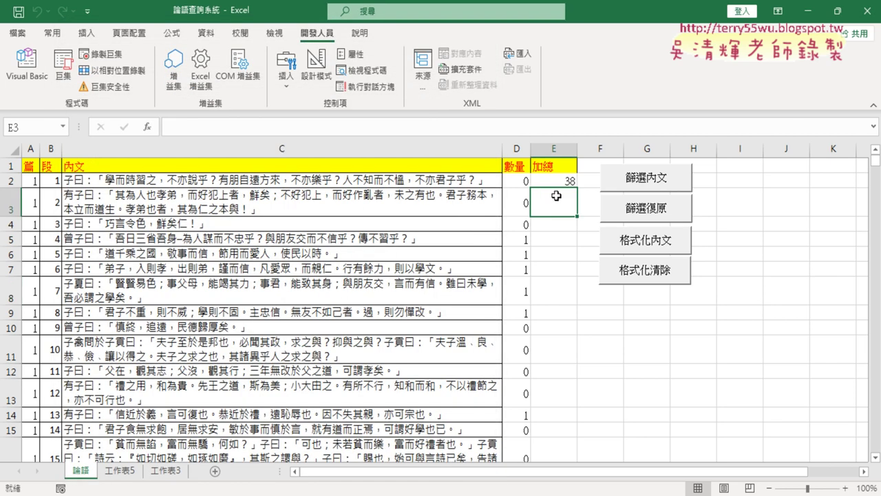
Step: Launch the 篩選內文 macro and enter 信 as the filter keyword
{"action": "left_click", "coordinate": [662, 177]}
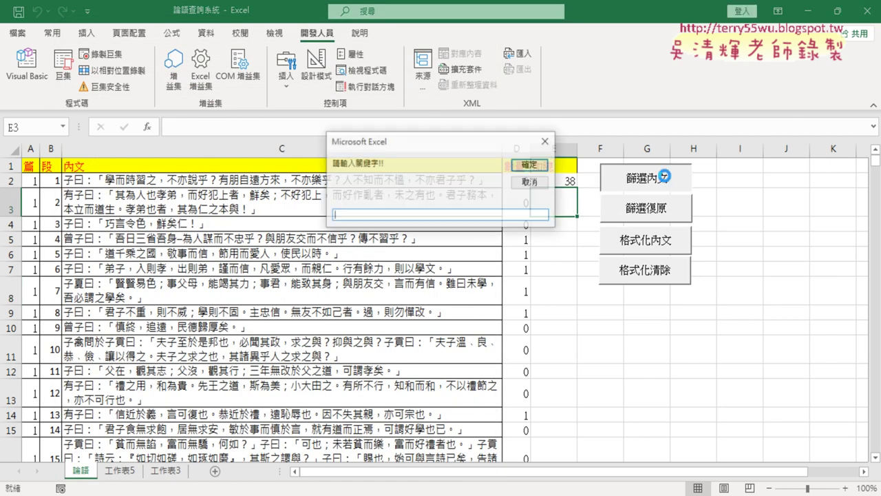
{"action": "type", "text": "ㄒㄧ"}
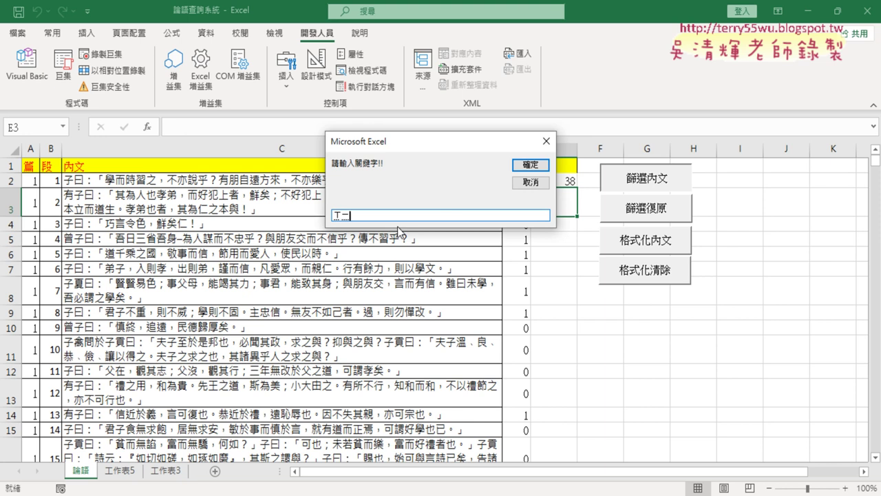
{"action": "type", "text": "ㄣˋ"}
{"action": "key", "text": "Return"}
Step: Filter to the 32 passages containing 信, then restore all rows with 篩選復原
{"action": "left_click", "coordinate": [531, 165]}
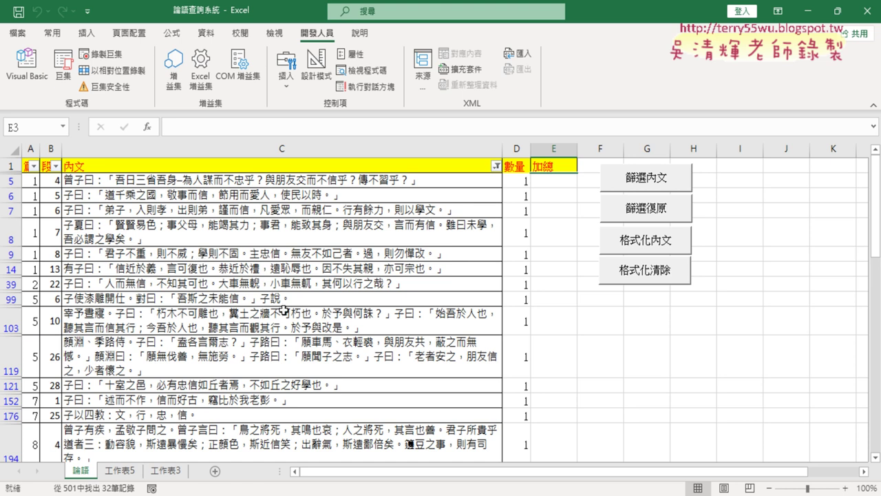
{"action": "left_click", "coordinate": [647, 215]}
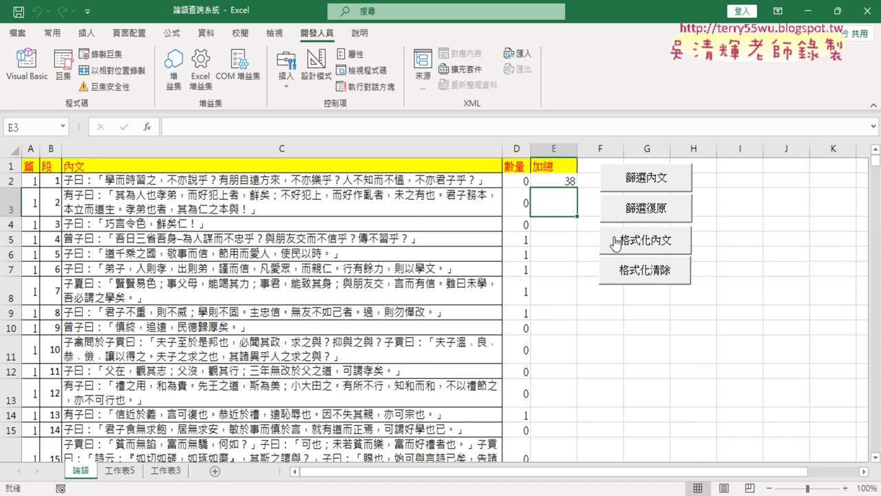
Step: Show the 數量清除 macro that blanks D2:D502, then select both formatting buttons
{"action": "left_click", "coordinate": [28, 66]}
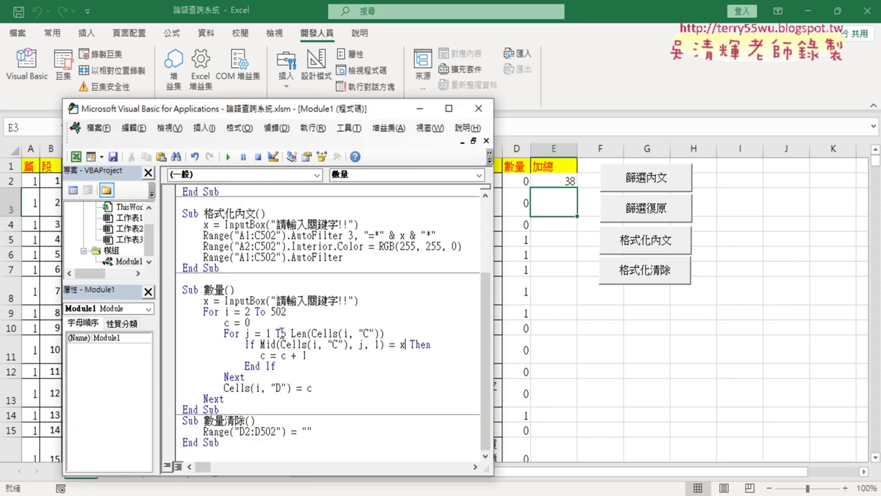
{"action": "left_click_drag", "start_coordinate": [205, 421], "coordinate": [287, 433]}
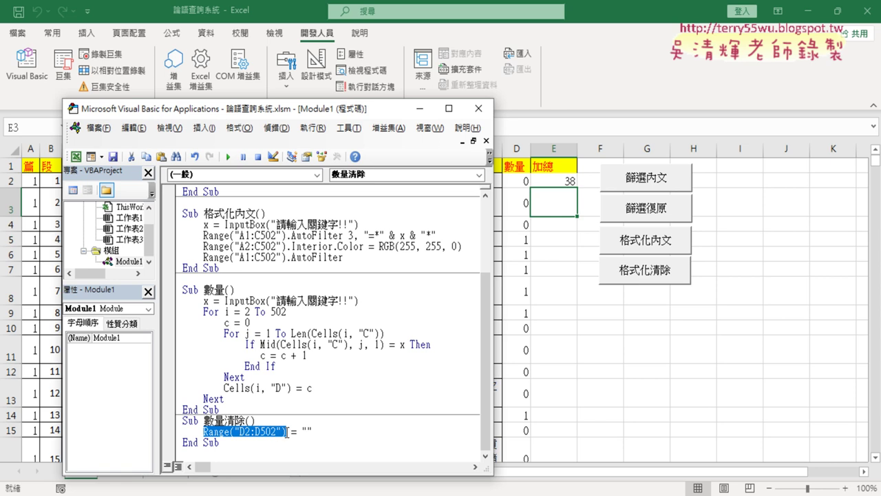
{"action": "left_click_drag", "start_coordinate": [289, 432], "coordinate": [313, 432]}
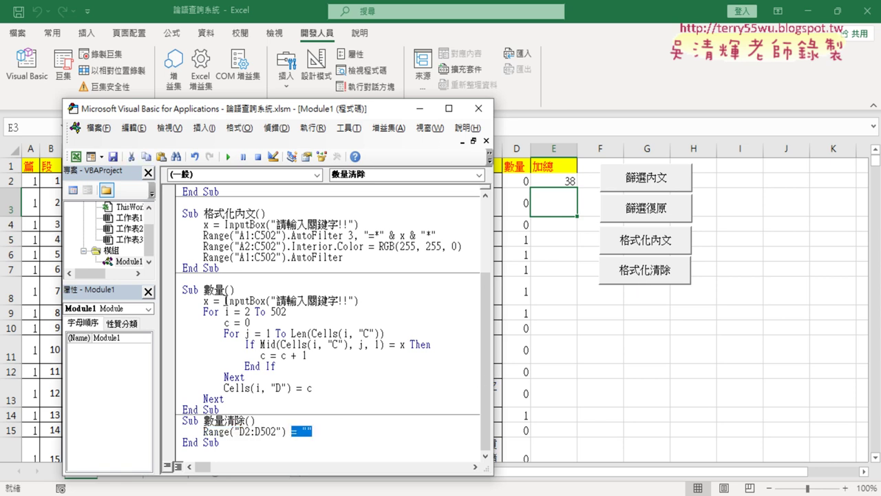
{"action": "left_click", "coordinate": [658, 275], "text": "ctrl"}
{"action": "left_click", "coordinate": [648, 240], "text": "ctrl"}
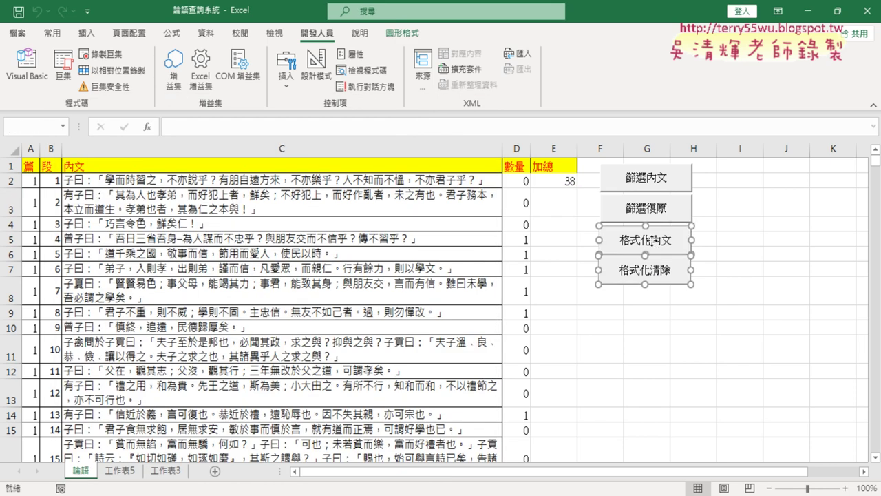
Step: Copy the 格式化內文 and 格式化清除 buttons and paste them at cell F8
{"action": "right_click", "coordinate": [648, 241]}
{"action": "left_click", "coordinate": [688, 243]}
{"action": "left_click", "coordinate": [613, 298]}
{"action": "key", "text": "ctrl+v"}
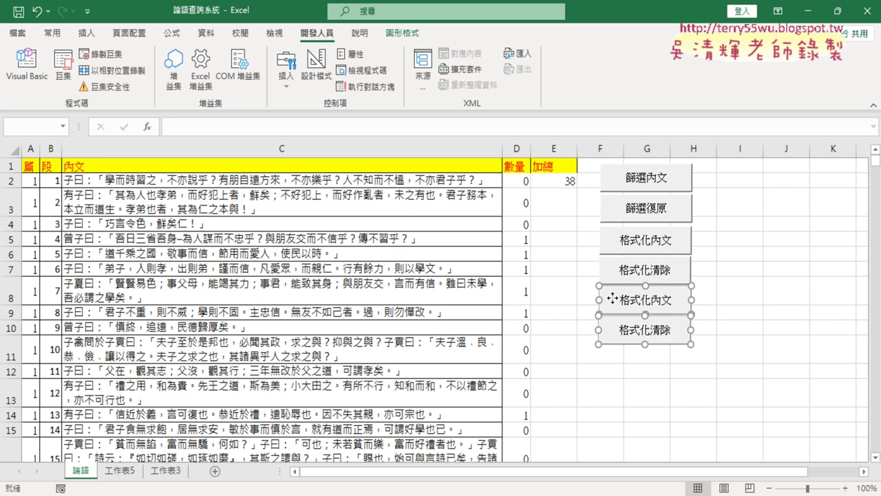
{"action": "left_click", "coordinate": [785, 291]}
Step: Assign the 數量 macro to the first copied button and clear its caption
{"action": "right_click", "coordinate": [673, 303]}
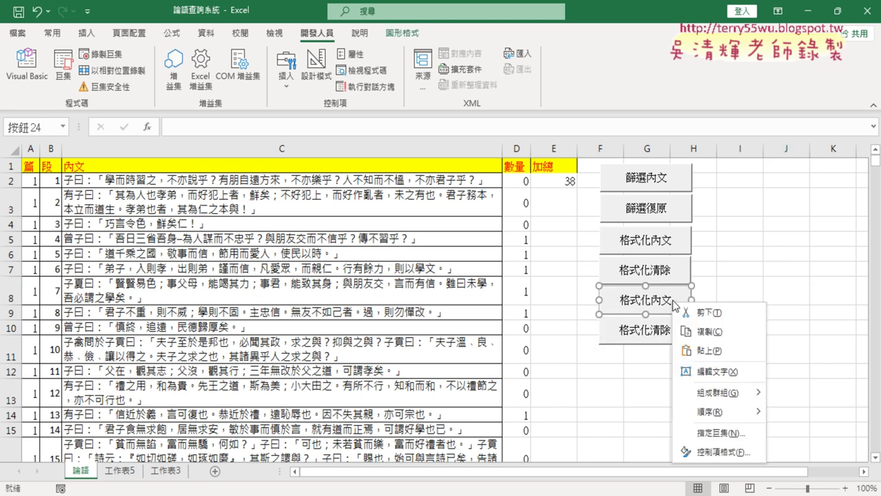
{"action": "left_click", "coordinate": [721, 434]}
{"action": "left_click", "coordinate": [626, 291]}
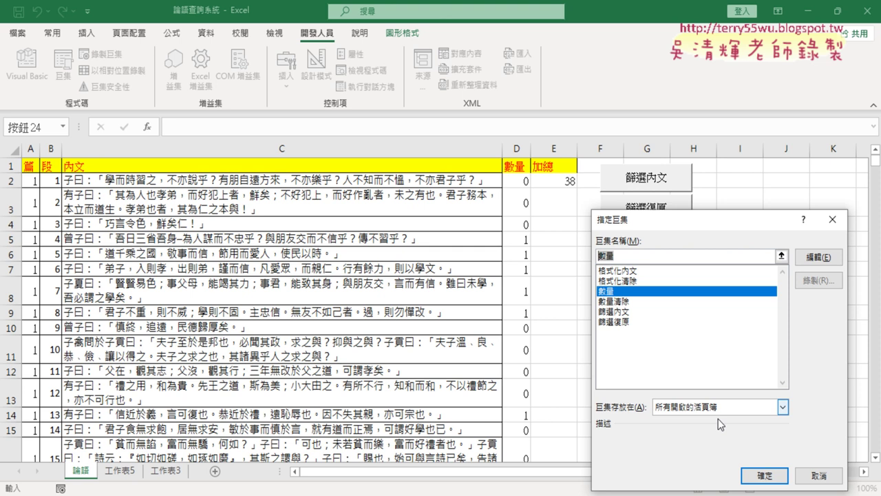
{"action": "left_click", "coordinate": [764, 475]}
{"action": "left_click", "coordinate": [627, 300]}
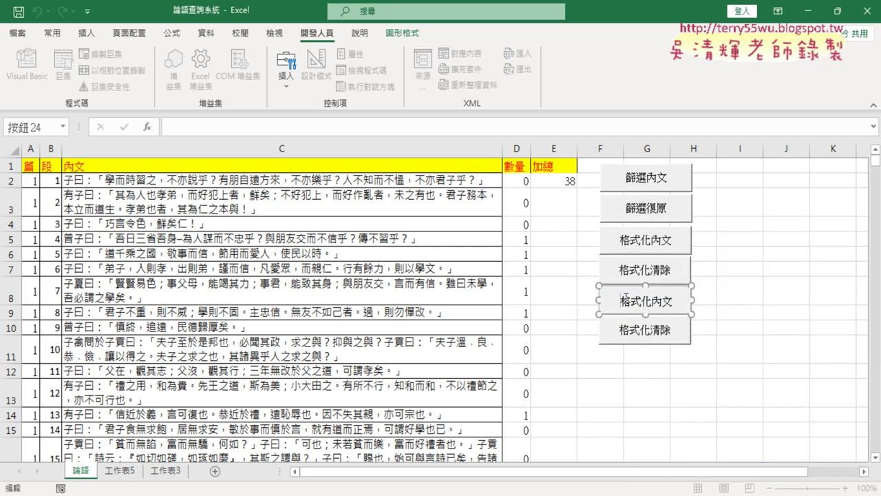
{"action": "key", "text": "BackSpace"}
{"action": "key", "text": "BackSpace"}
{"action": "key", "text": "Delete"}
{"action": "key", "text": "Delete"}
{"action": "key", "text": "Delete"}
Step: Caption the first copy 數量 and assign the 數量清除 macro to the second copied button
{"action": "type", "text": "數量"}
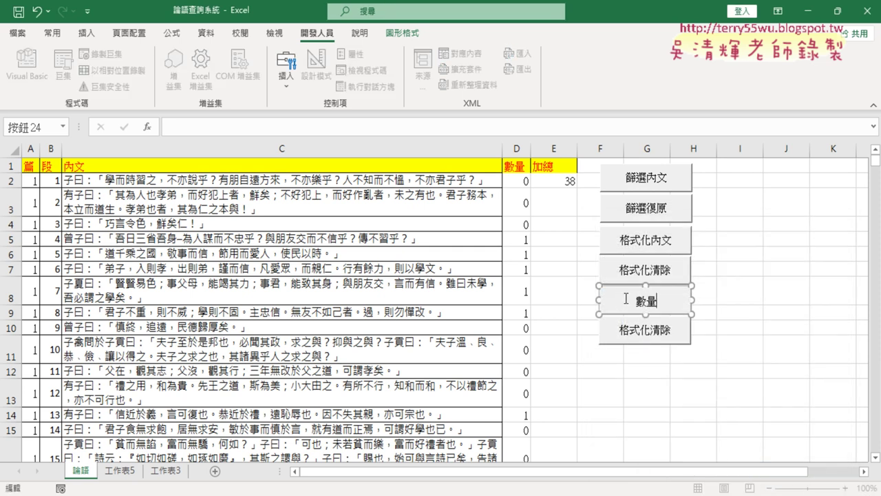
{"action": "right_click", "coordinate": [668, 336]}
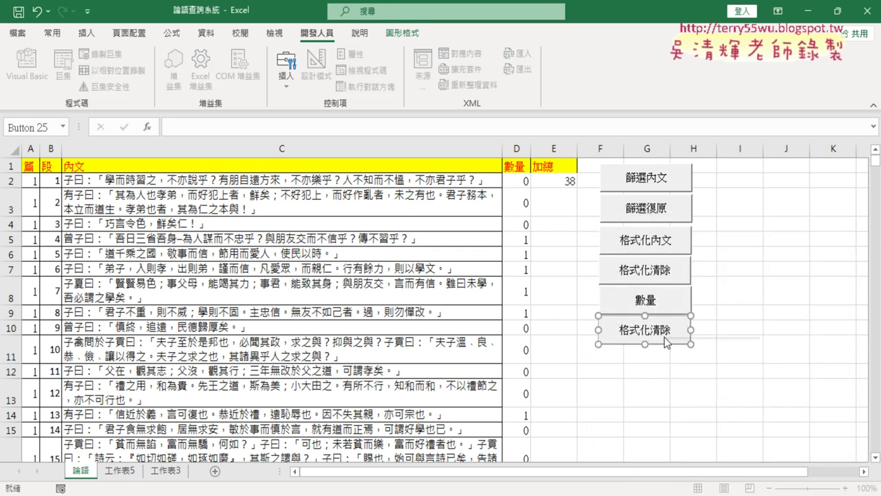
{"action": "left_click", "coordinate": [714, 307]}
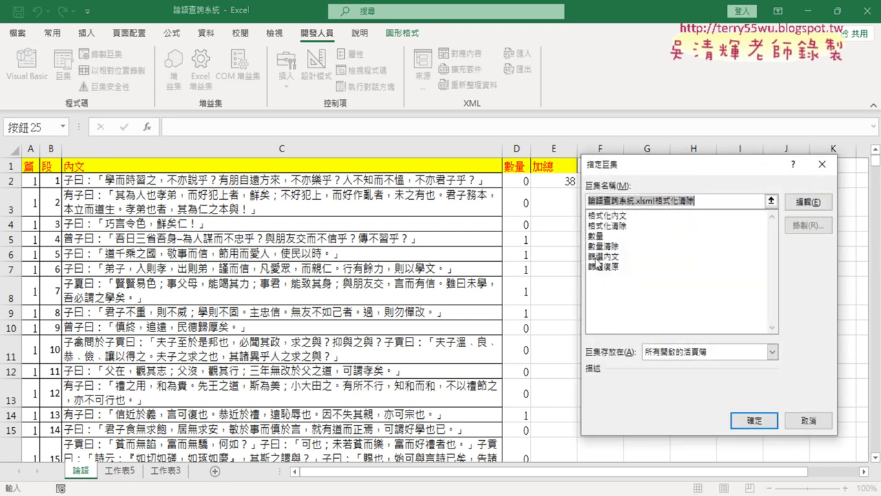
{"action": "left_click", "coordinate": [605, 245]}
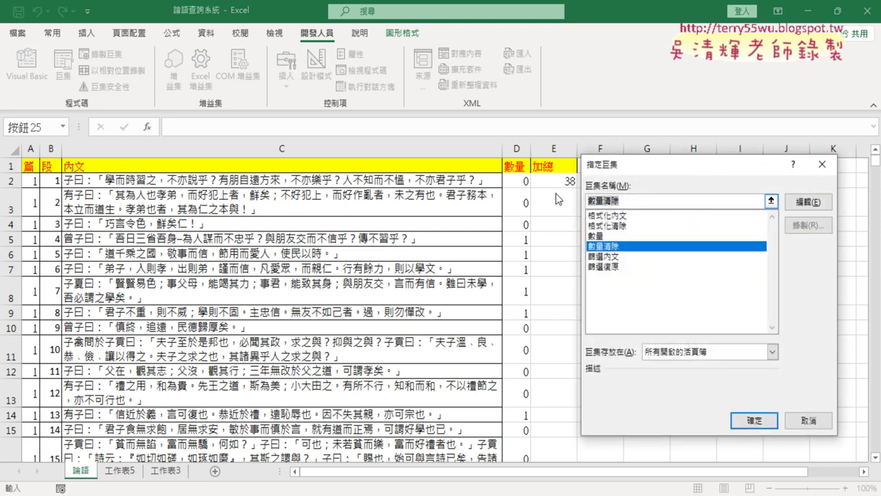
{"action": "right_click", "coordinate": [599, 195]}
{"action": "key", "text": "Escape"}
{"action": "left_click", "coordinate": [753, 420]}
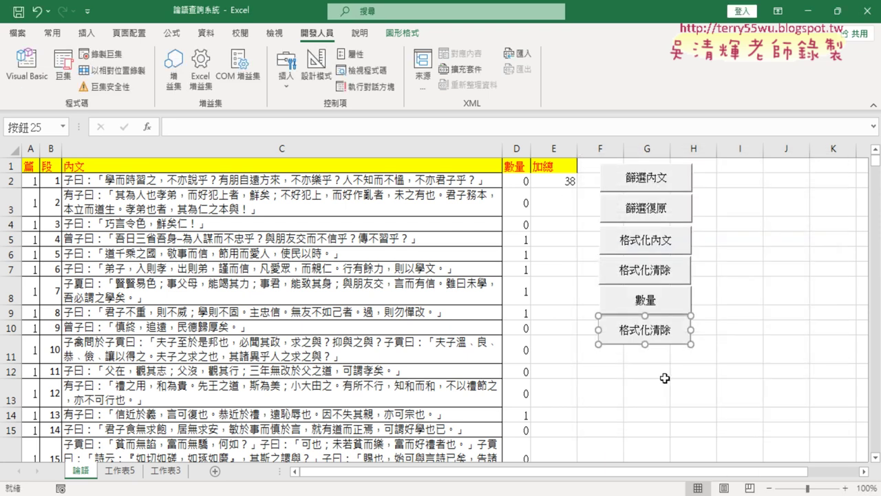
Step: Relabel the second copied button 數量清除
{"action": "left_click", "coordinate": [626, 327]}
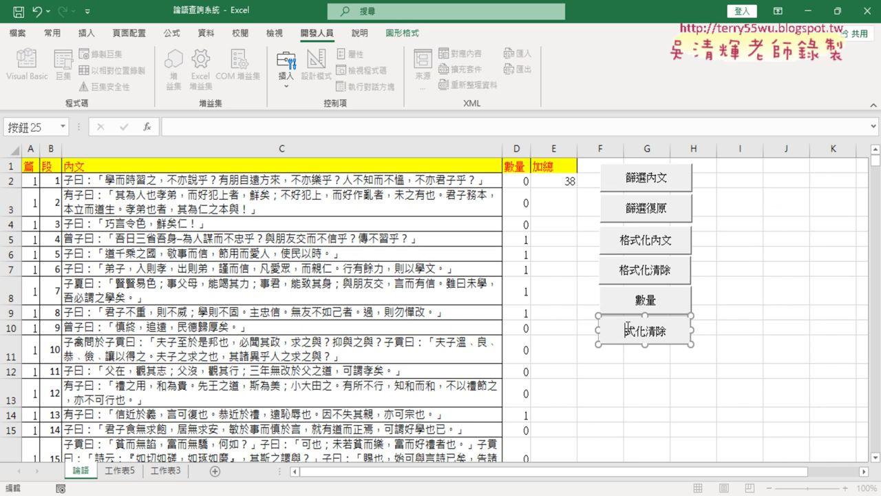
{"action": "key", "text": "Delete"}
{"action": "key", "text": "Delete"}
{"action": "key", "text": "Delete"}
{"action": "type", "text": "數量清除"}
{"action": "left_click", "coordinate": [764, 373]}
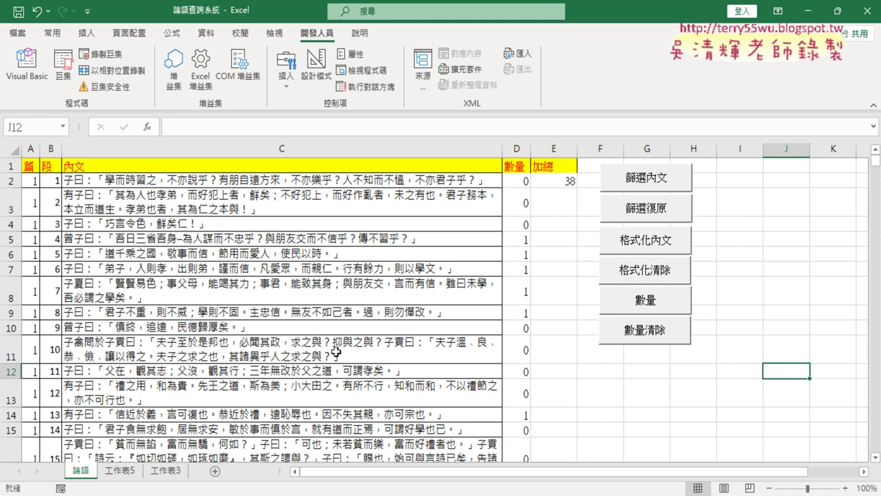
{"action": "left_click", "coordinate": [122, 470]}
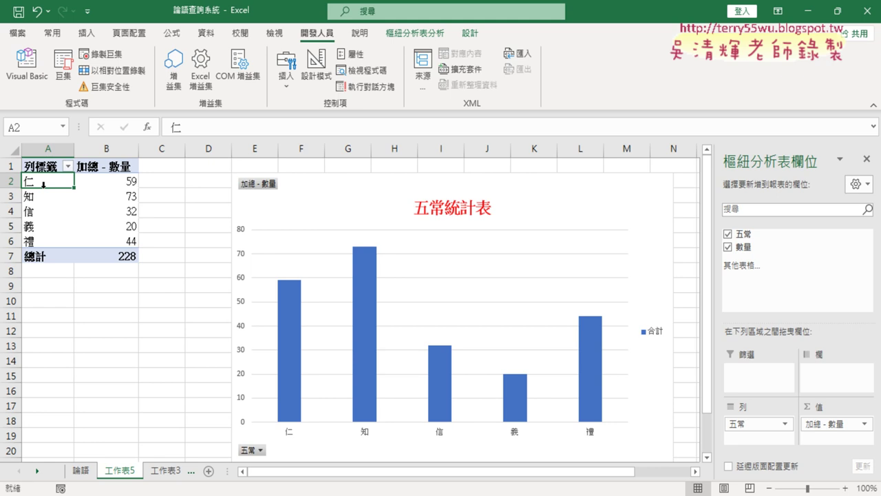
Step: Run the 數量 button with keyword 子路 and check D2, where every count and the total are 0
{"action": "left_click", "coordinate": [80, 470]}
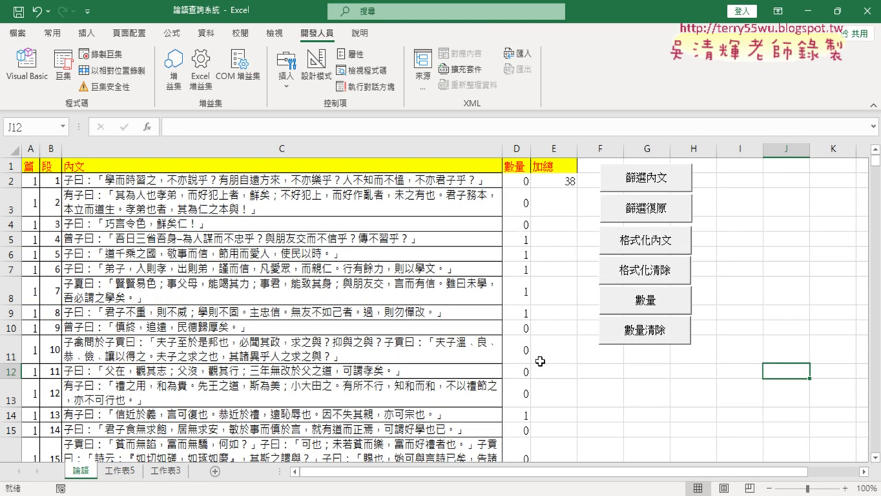
{"action": "left_click", "coordinate": [655, 303]}
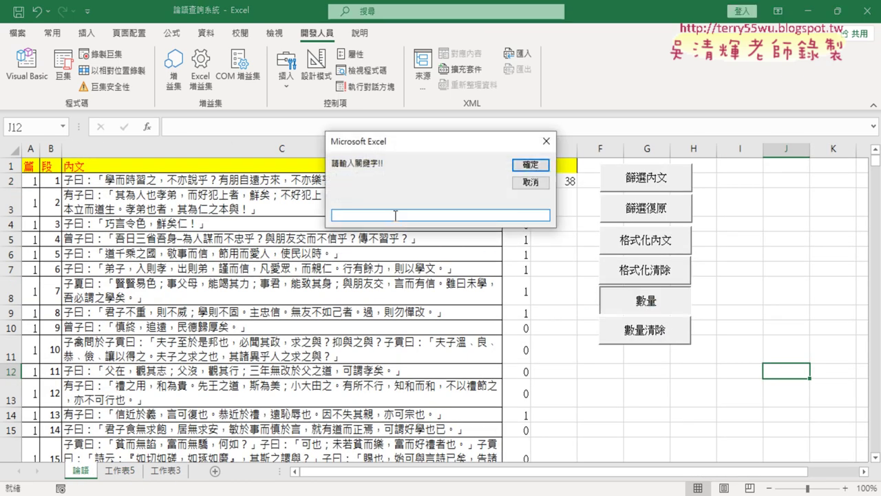
{"action": "type", "text": "ㄕ"}
{"action": "type", "text": "子"}
{"action": "type", "text": "路"}
{"action": "key", "text": "Return"}
{"action": "left_click", "coordinate": [535, 169]}
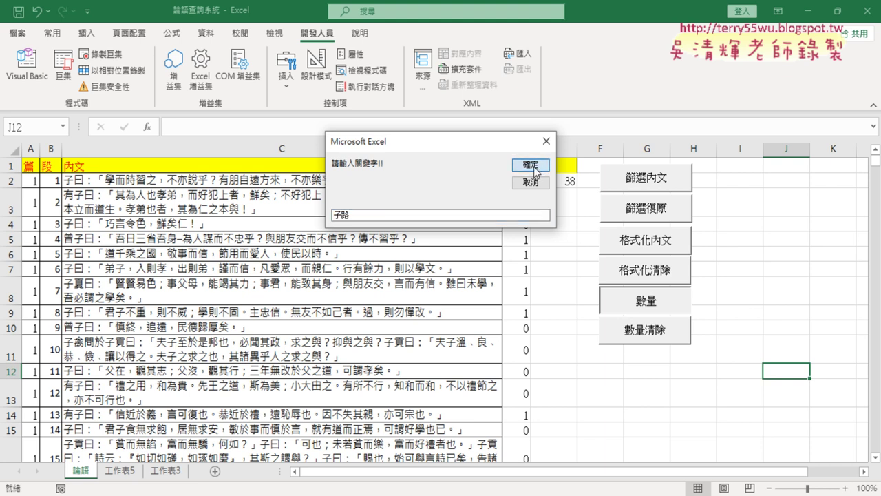
{"action": "left_click", "coordinate": [534, 168]}
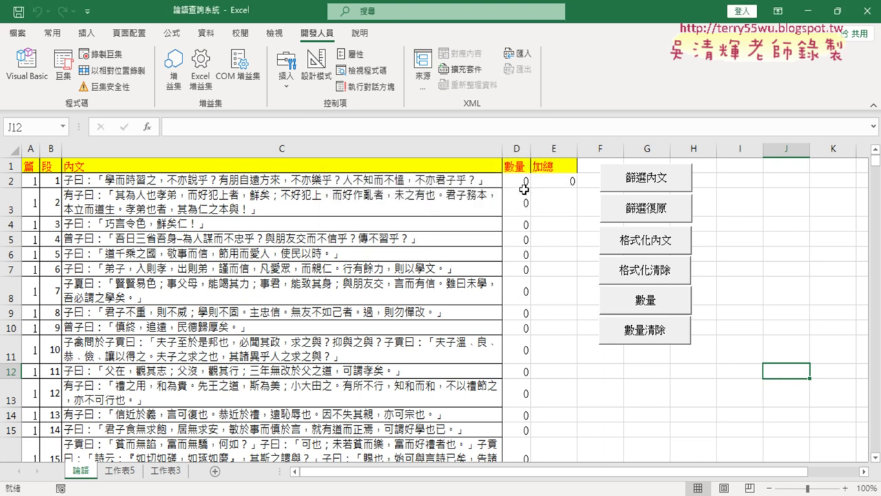
{"action": "left_click", "coordinate": [517, 183]}
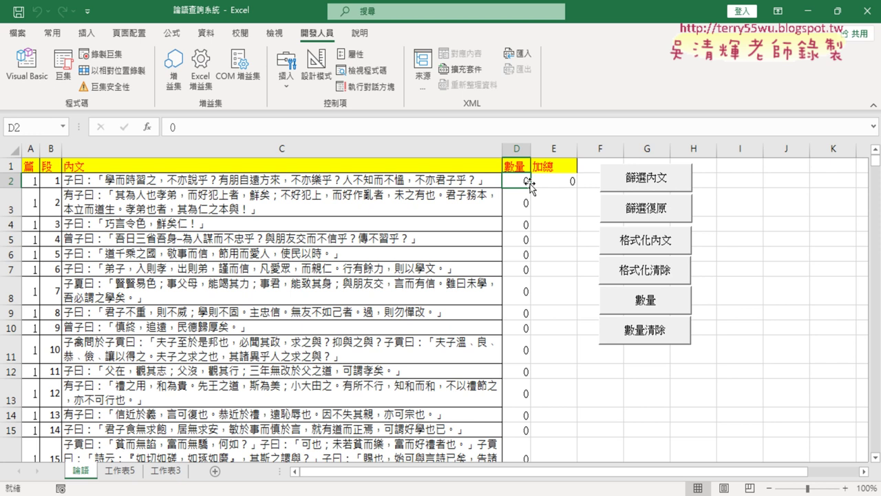
Step: Change the Mid length argument in the 數量 macro from 1 to 2
{"action": "right_click", "coordinate": [644, 300]}
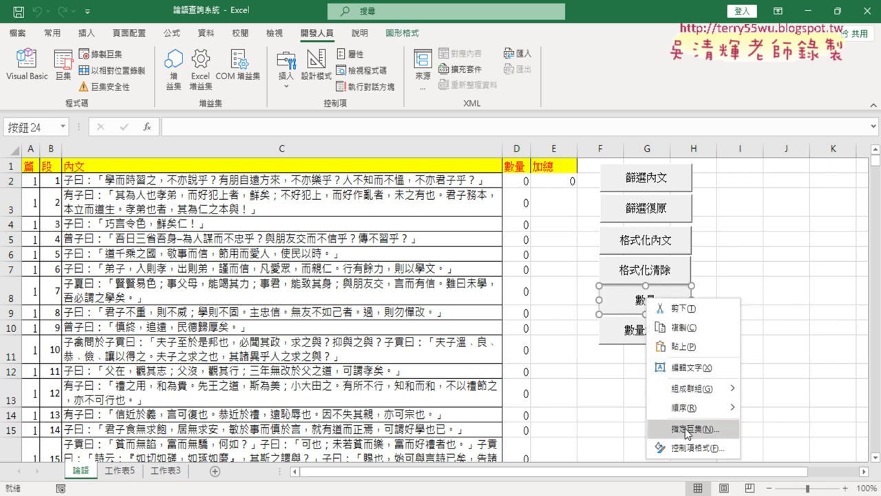
{"action": "left_click", "coordinate": [686, 428]}
{"action": "left_click", "coordinate": [785, 257]}
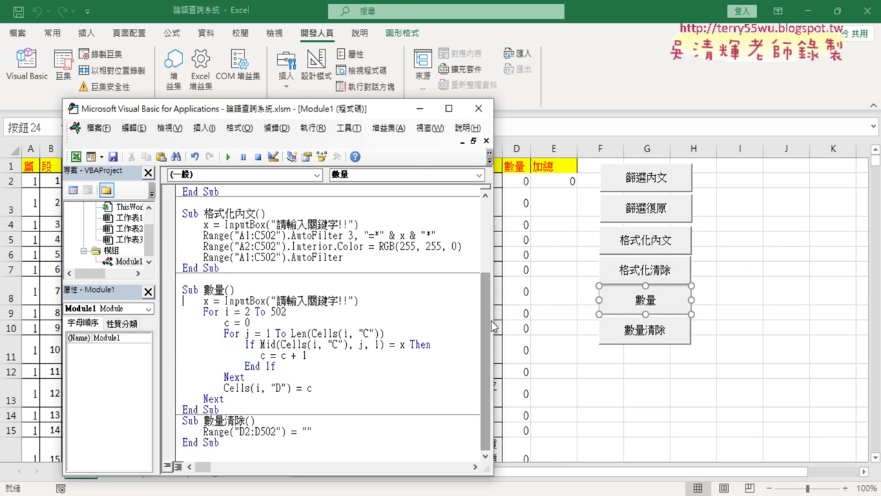
{"action": "left_click_drag", "start_coordinate": [490, 321], "coordinate": [717, 320]}
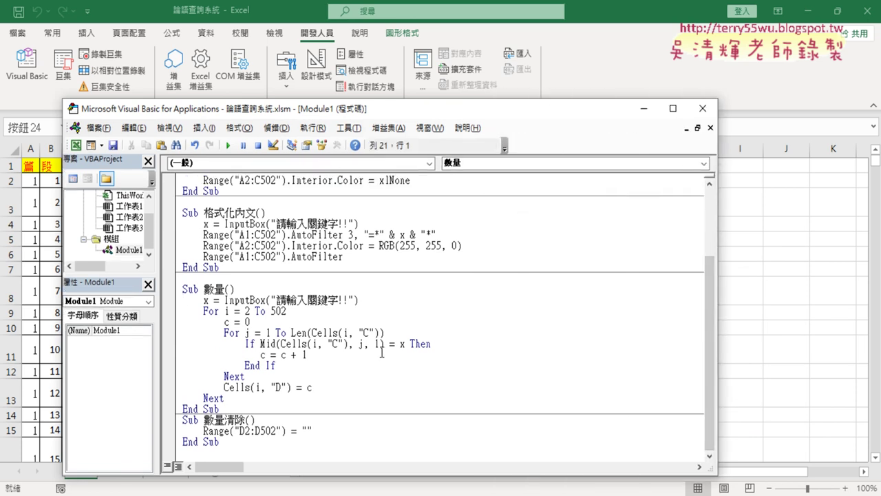
{"action": "left_click", "coordinate": [378, 343]}
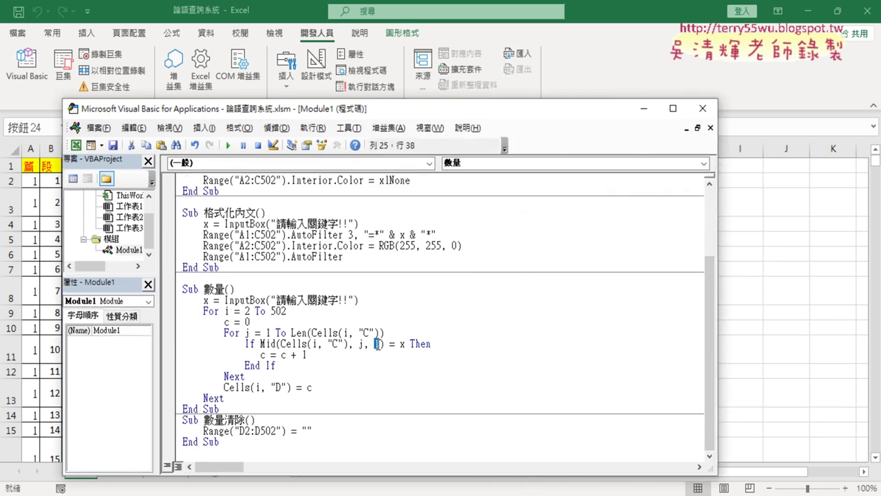
{"action": "double_click", "coordinate": [378, 343]}
{"action": "left_click_drag", "start_coordinate": [416, 105], "coordinate": [558, 67]}
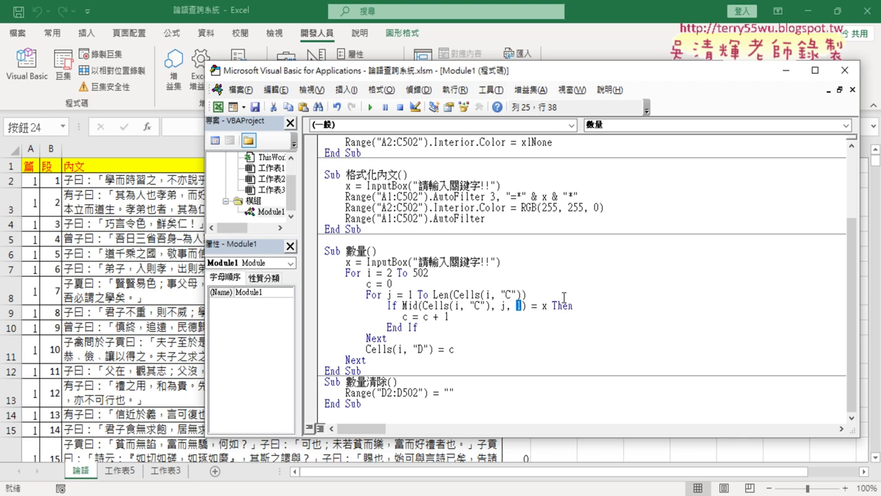
{"action": "type", "text": "2"}
Step: Run the 數量 macro with keyword 子路 and check the E2 total of 47
{"action": "left_click", "coordinate": [371, 108]}
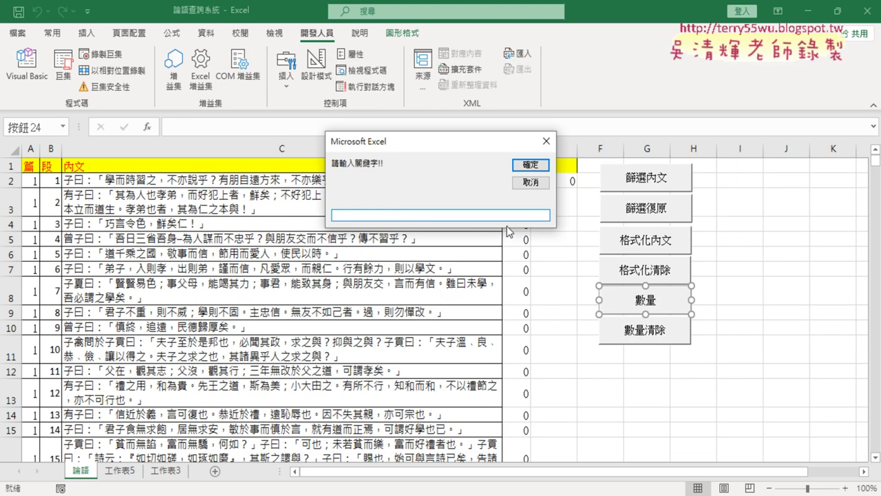
{"action": "type", "text": "子ㄉ"}
{"action": "type", "text": "ㄨ路"}
{"action": "key", "text": "Return"}
{"action": "left_click", "coordinate": [528, 165]}
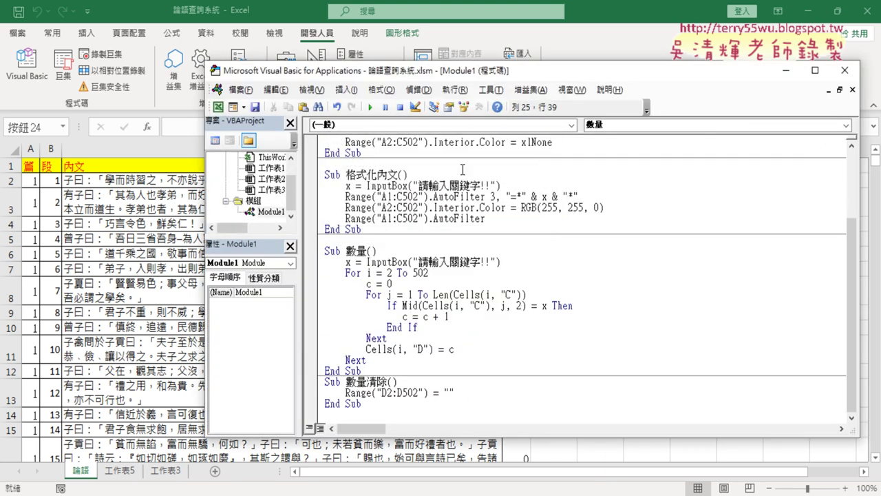
{"action": "left_click", "coordinate": [115, 237]}
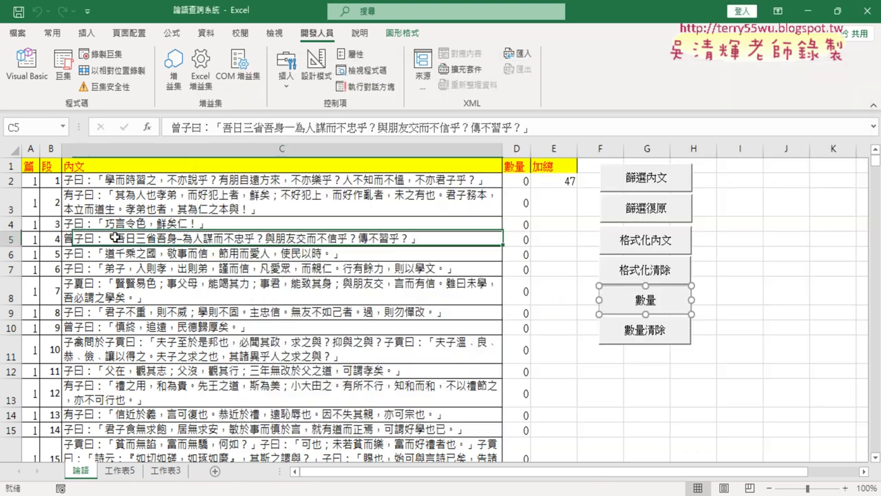
{"action": "left_click", "coordinate": [572, 182]}
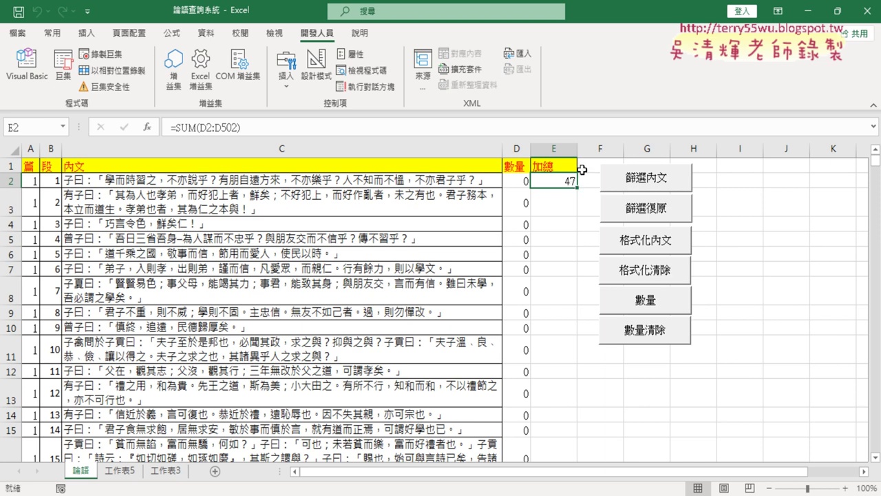
Step: Open the 數量 button's macro in the VBA editor and select Mid's length 2
{"action": "right_click", "coordinate": [665, 310]}
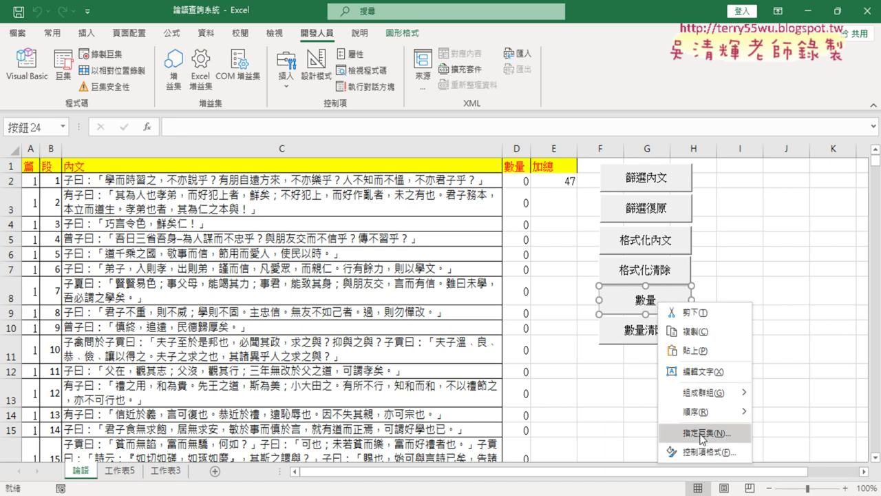
{"action": "left_click", "coordinate": [698, 433]}
{"action": "left_click", "coordinate": [801, 259]}
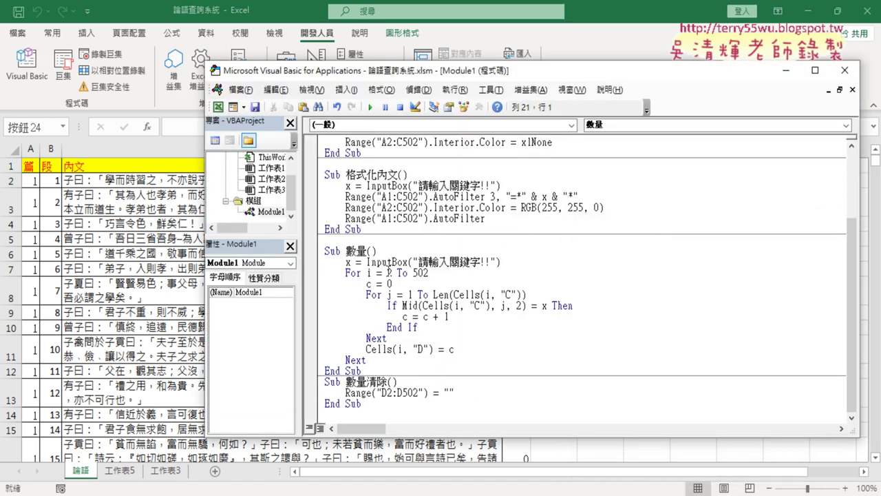
{"action": "double_click", "coordinate": [520, 305]}
Step: Highlight the keyword variable x, then reselect the Mid length value 2 for replacement
{"action": "left_click", "coordinate": [349, 263]}
{"action": "double_click", "coordinate": [348, 263]}
{"action": "left_click", "coordinate": [516, 305]}
{"action": "double_click", "coordinate": [518, 305]}
{"action": "left_click", "coordinate": [516, 307]}
{"action": "double_click", "coordinate": [517, 307]}
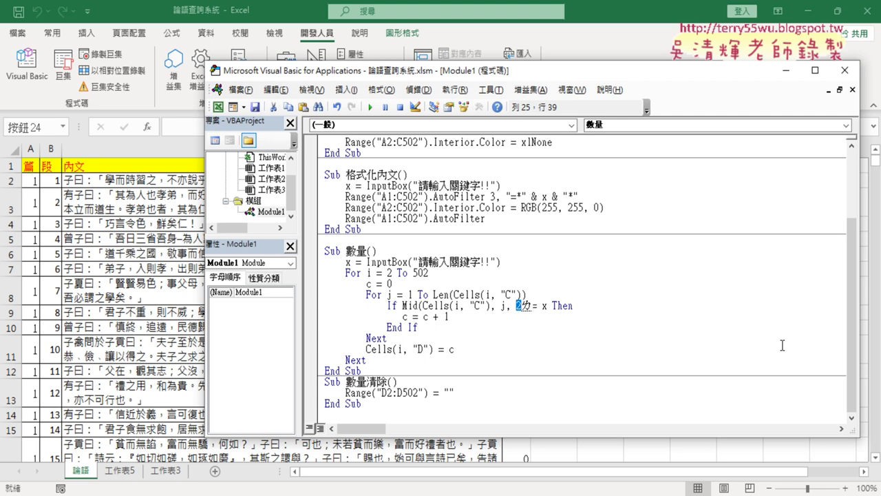
Step: Replace Mid's fixed length 2 with len(x) and enter the c = c + 1 line
{"action": "type", "text": "le"}
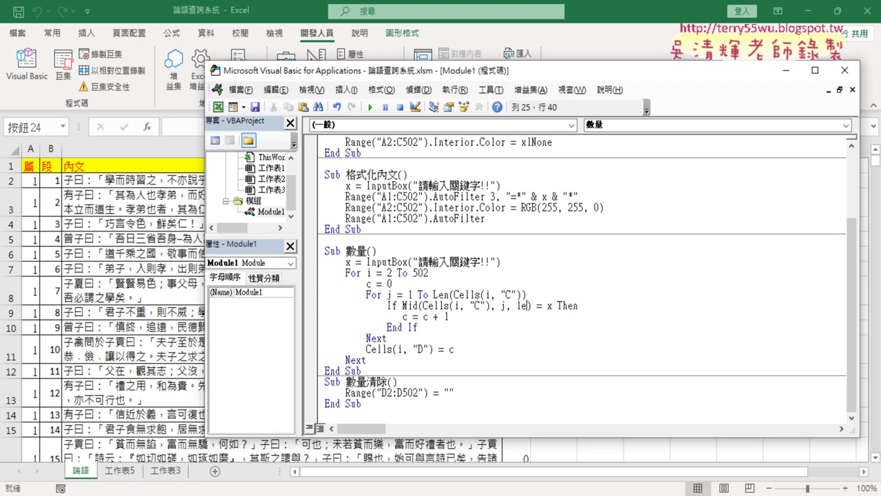
{"action": "type", "text": "n("}
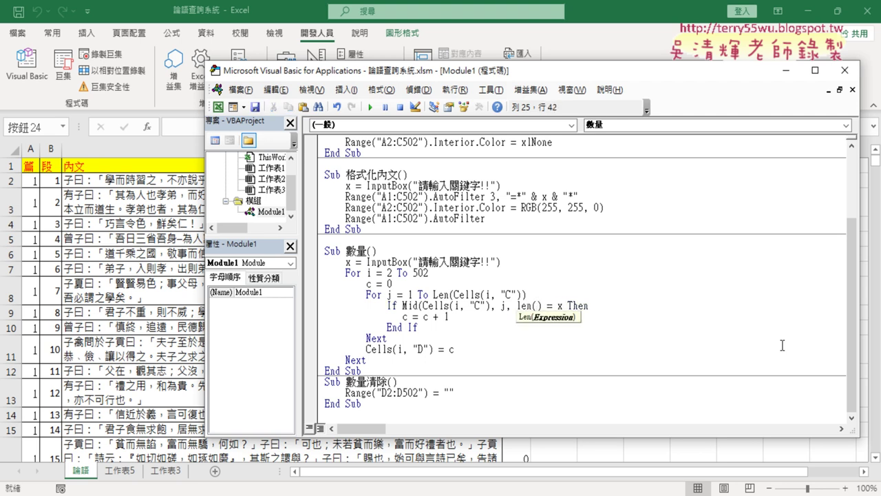
{"action": "type", "text": "x)"}
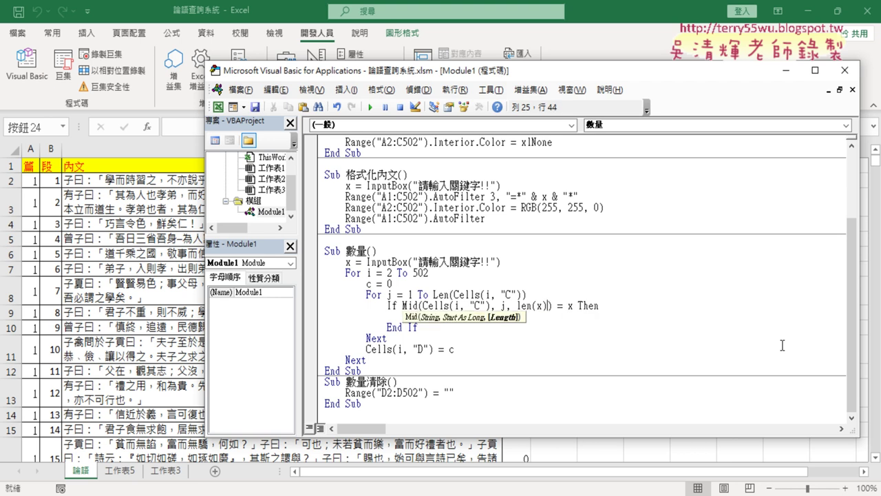
{"action": "left_click", "coordinate": [795, 306]}
{"action": "key", "text": "Return"}
{"action": "key", "text": "Tab"}
{"action": "type", "text": "c = c + 1"}
{"action": "key", "text": "Down"}
{"action": "key", "text": "Down"}
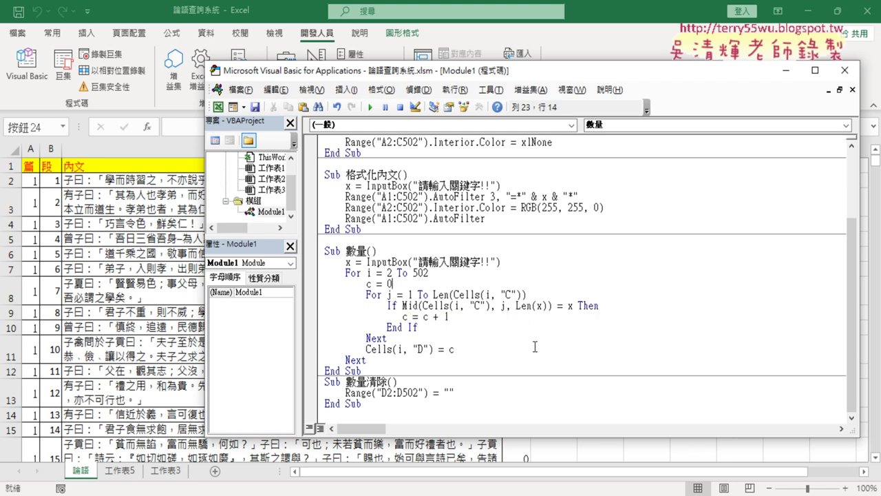
Step: Annotate Len(x) with red marks, clear them, and select the Len(x) expression
{"action": "double_click", "coordinate": [521, 305]}
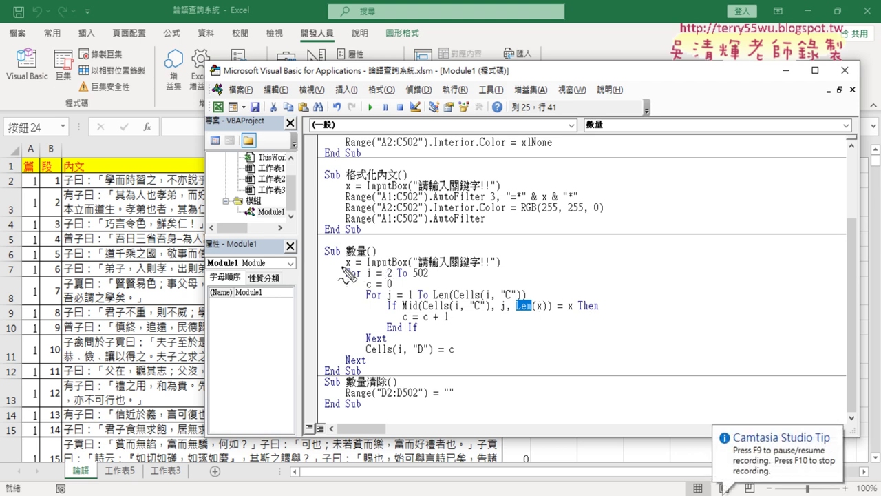
{"action": "left_click_drag", "start_coordinate": [377, 265], "coordinate": [530, 314]}
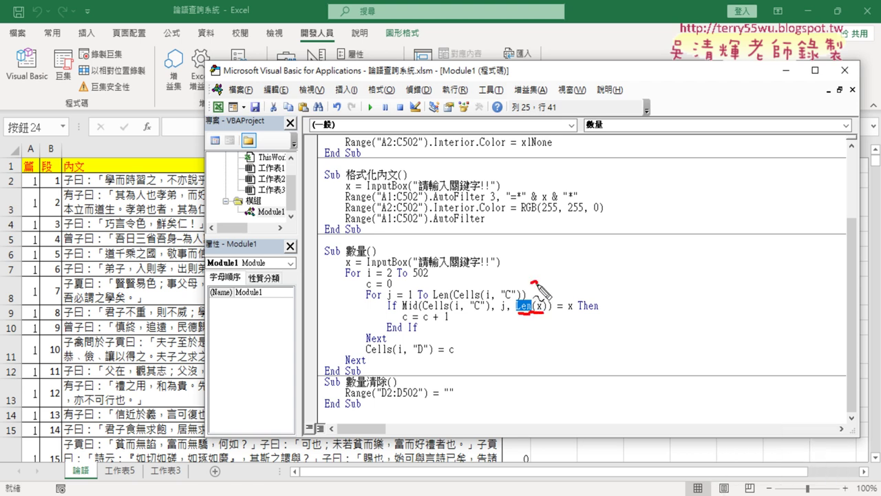
{"action": "left_click_drag", "start_coordinate": [532, 282], "coordinate": [544, 291]}
{"action": "left_click_drag", "start_coordinate": [543, 313], "coordinate": [531, 313]}
{"action": "key", "text": "Escape"}
{"action": "left_click_drag", "start_coordinate": [548, 305], "coordinate": [517, 305]}
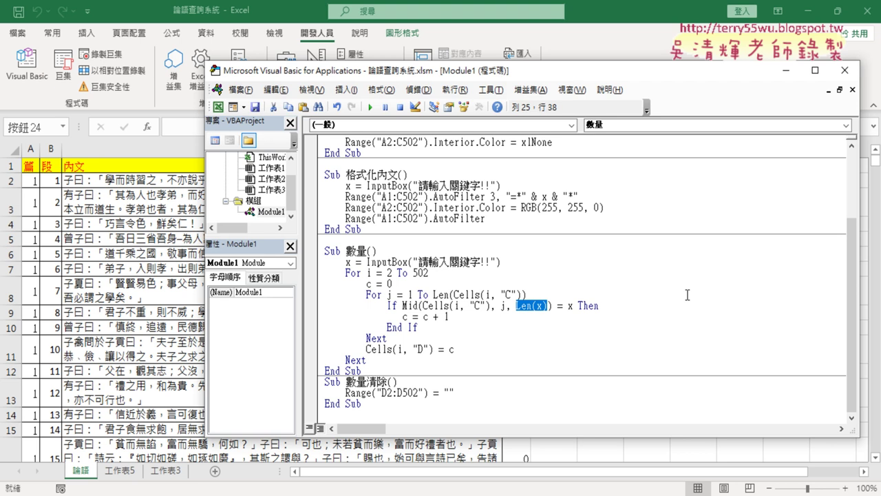
Step: Clear the column D counts and rerun the 數量 macro for 子貢, totalling 44
{"action": "left_click", "coordinate": [144, 269]}
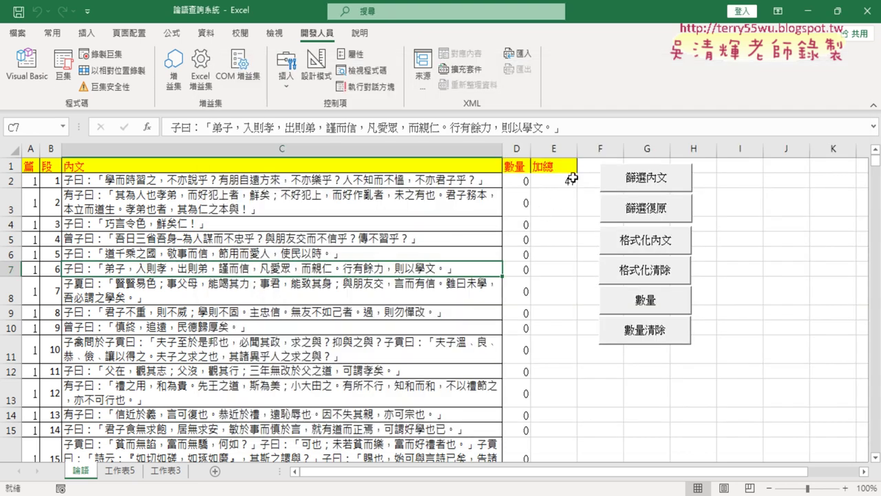
{"action": "left_click", "coordinate": [638, 330]}
{"action": "left_click", "coordinate": [649, 298]}
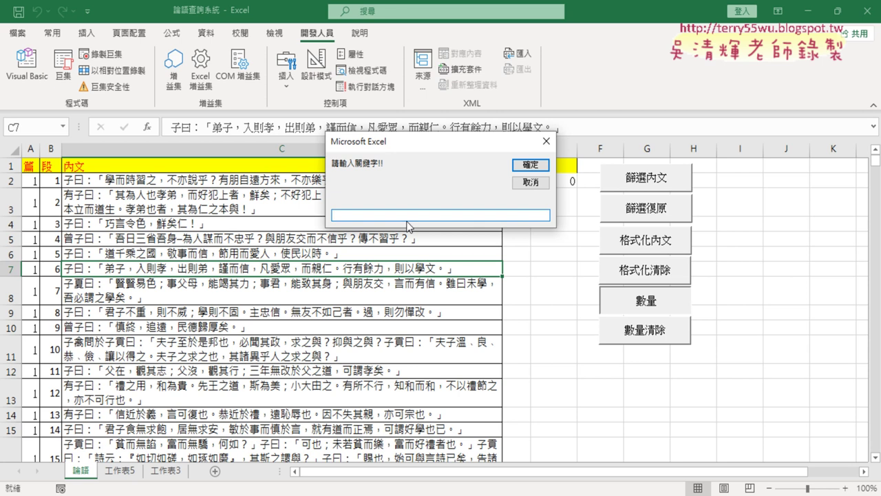
{"action": "type", "text": "ㄐ"}
{"action": "key", "text": "BackSpace"}
{"action": "type", "text": "子貢"}
{"action": "key", "text": "Return"}
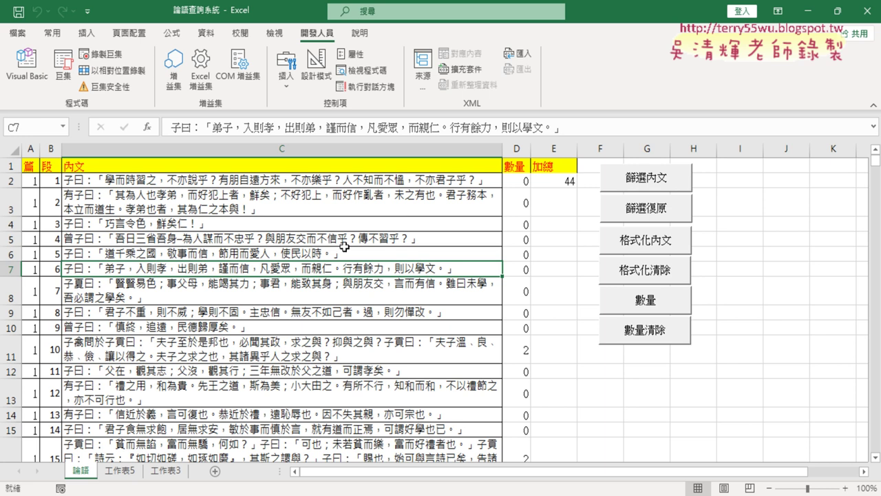
Step: Copy 曾子 from C5 and count it with the 數量 macro, totalling 17
{"action": "left_click", "coordinate": [81, 239]}
{"action": "double_click", "coordinate": [81, 239]}
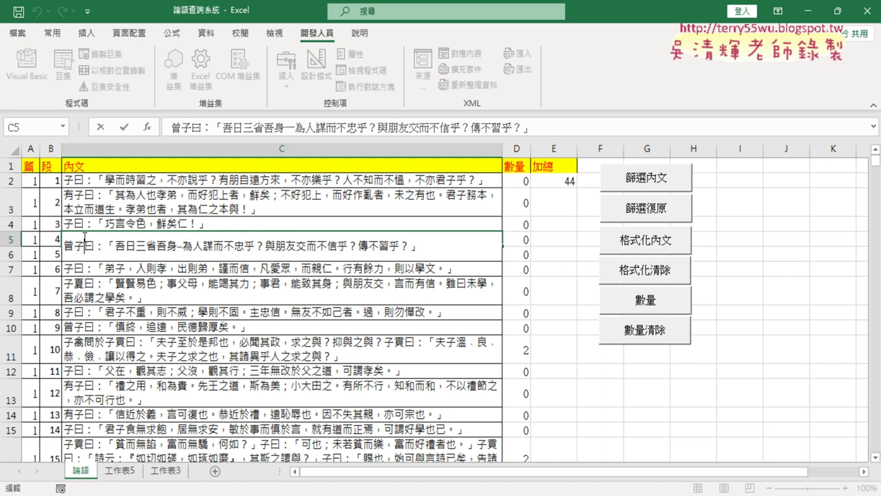
{"action": "left_click_drag", "start_coordinate": [84, 244], "coordinate": [64, 242]}
{"action": "key", "text": "ctrl+c"}
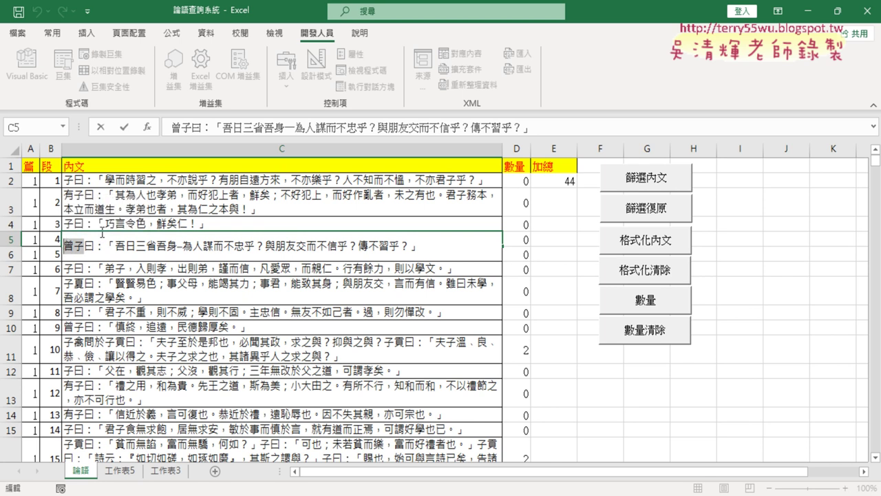
{"action": "left_click", "coordinate": [612, 297]}
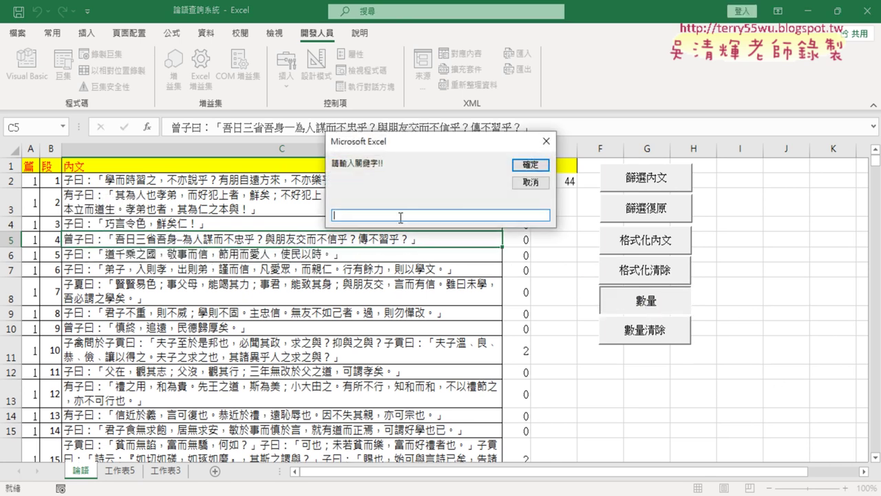
{"action": "key", "text": "ctrl+v"}
{"action": "left_click", "coordinate": [530, 165]}
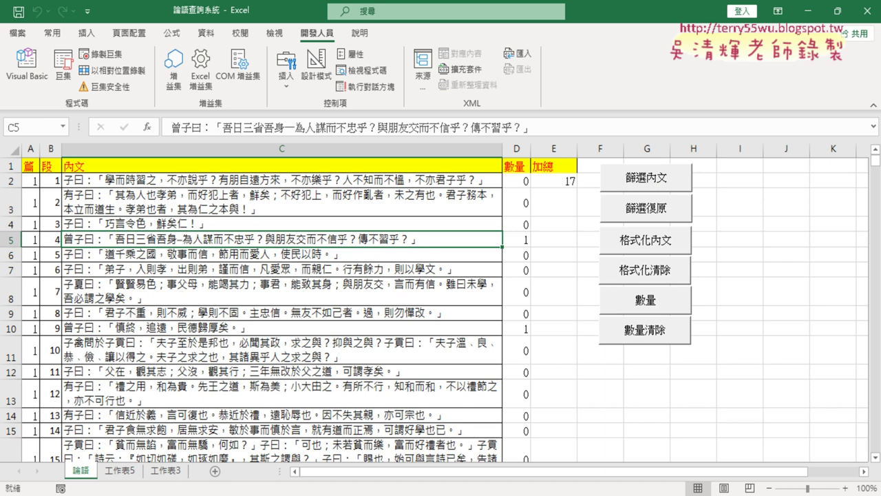
Step: Show the Windows clock and calendar flyout over the workbook
{"action": "key", "text": "super+alt+d"}
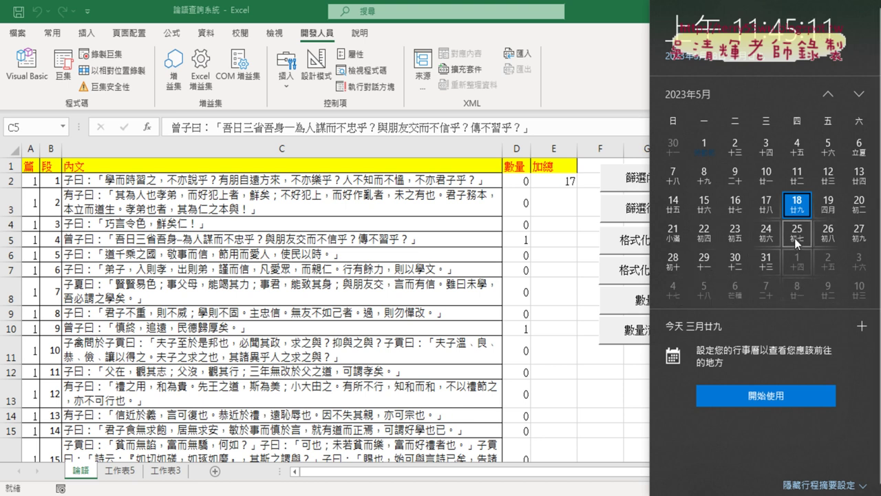
Step: Close the Windows calendar by clicking back onto the 論語 sheet
{"action": "left_click", "coordinate": [411, 247]}
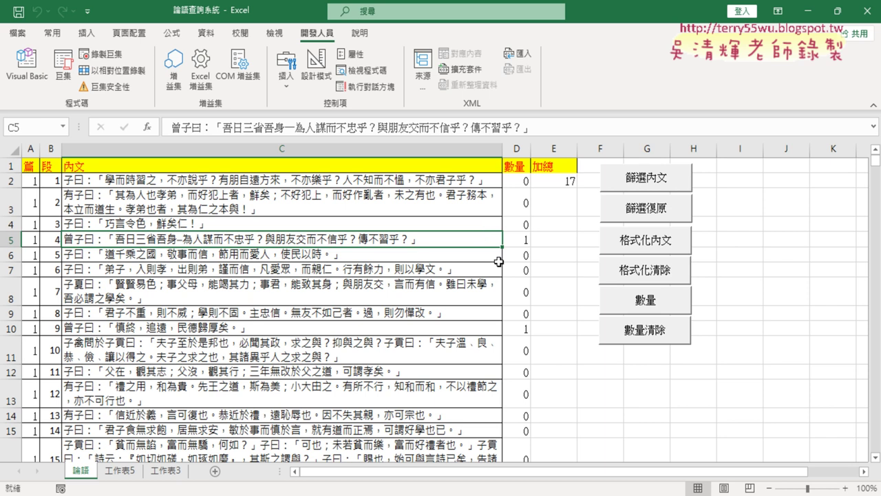
{"action": "left_click", "coordinate": [26, 64]}
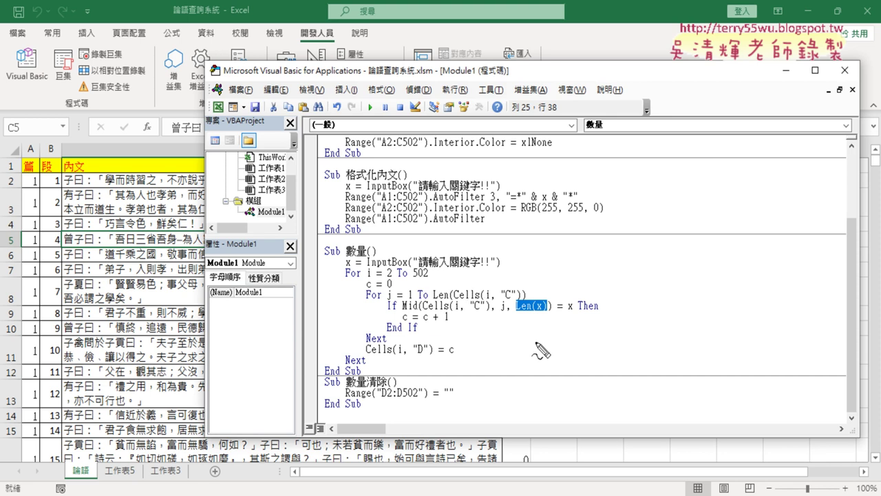
{"action": "mouse_move", "coordinate": [546, 313]}
{"action": "left_mouse_down"}
{"action": "mouse_move", "coordinate": [517, 314]}
{"action": "mouse_move", "coordinate": [551, 301]}
{"action": "left_mouse_up"}
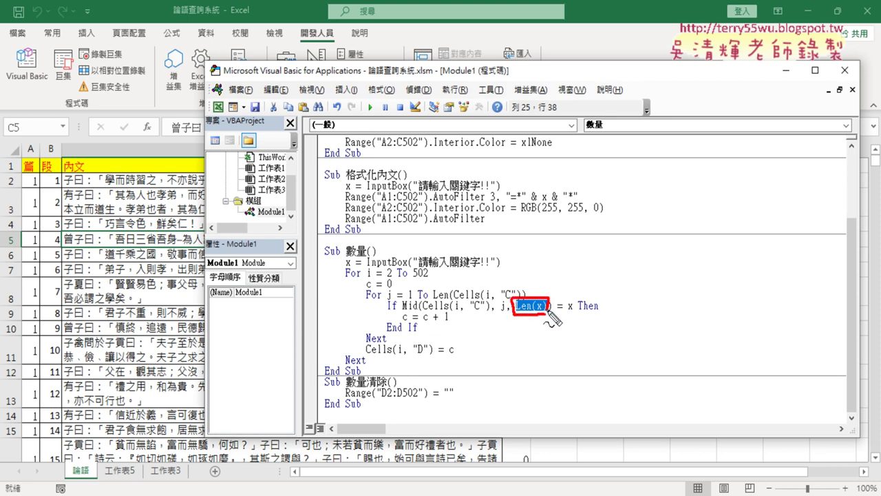
{"action": "left_click_drag", "start_coordinate": [568, 234], "coordinate": [557, 279]}
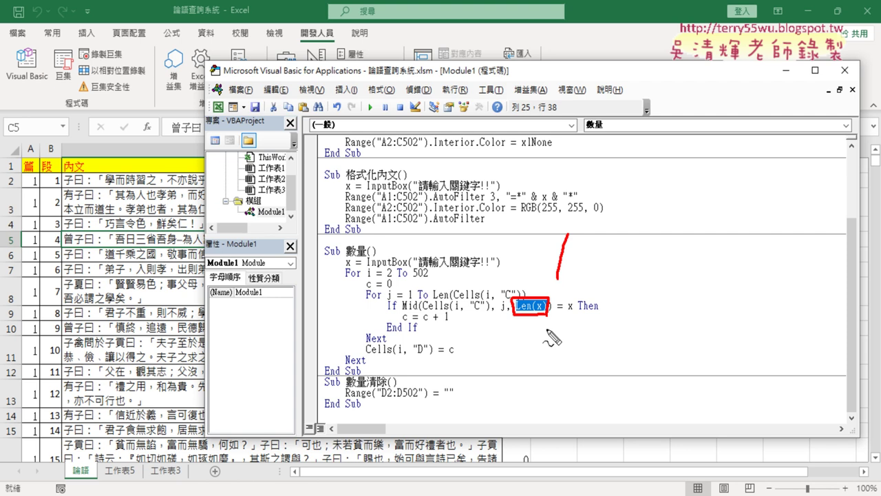
{"action": "left_click_drag", "start_coordinate": [344, 269], "coordinate": [353, 270]}
{"action": "mouse_move", "coordinate": [365, 413]}
{"action": "left_mouse_down"}
{"action": "mouse_move", "coordinate": [487, 391]}
{"action": "mouse_move", "coordinate": [364, 415]}
{"action": "left_mouse_up"}
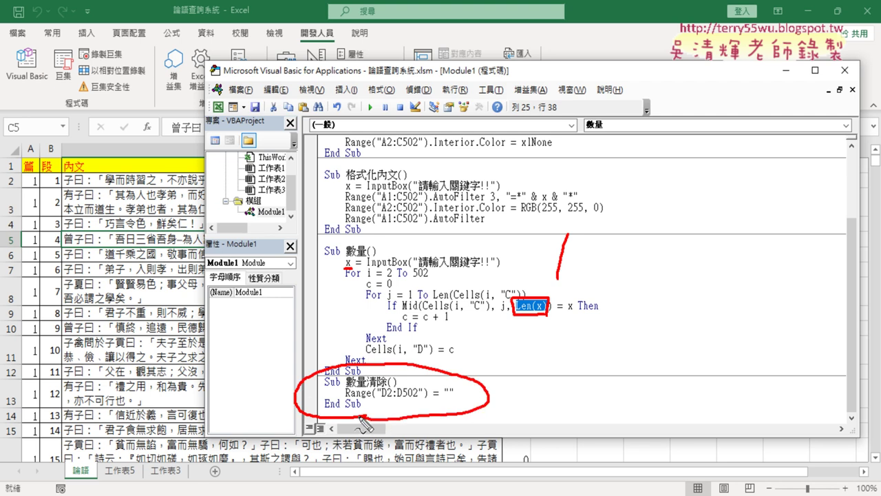
{"action": "key", "text": "Escape"}
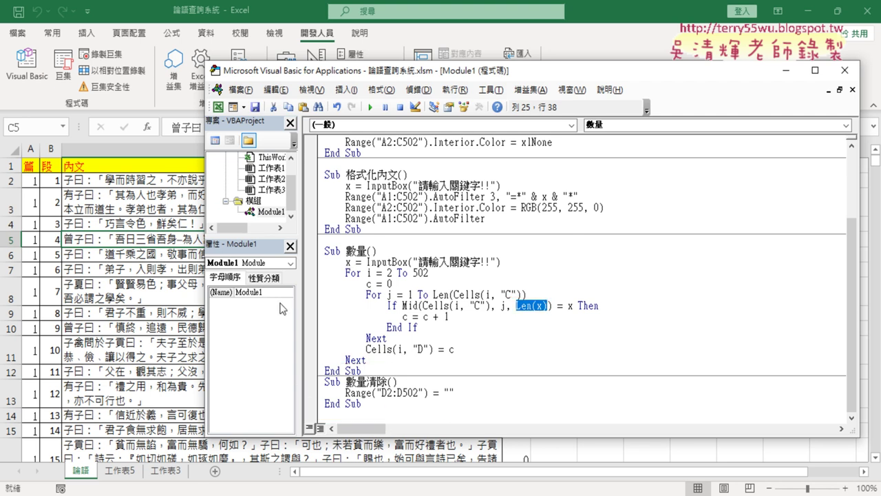
{"action": "left_click", "coordinate": [70, 315]}
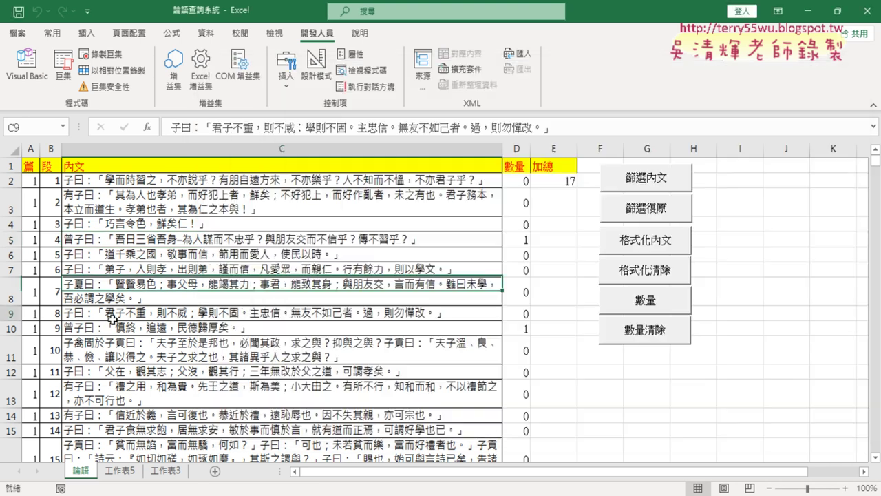
Step: Clear column D with 數量清除 and bring up the 數量 macro's keyword prompt
{"action": "left_click", "coordinate": [662, 337]}
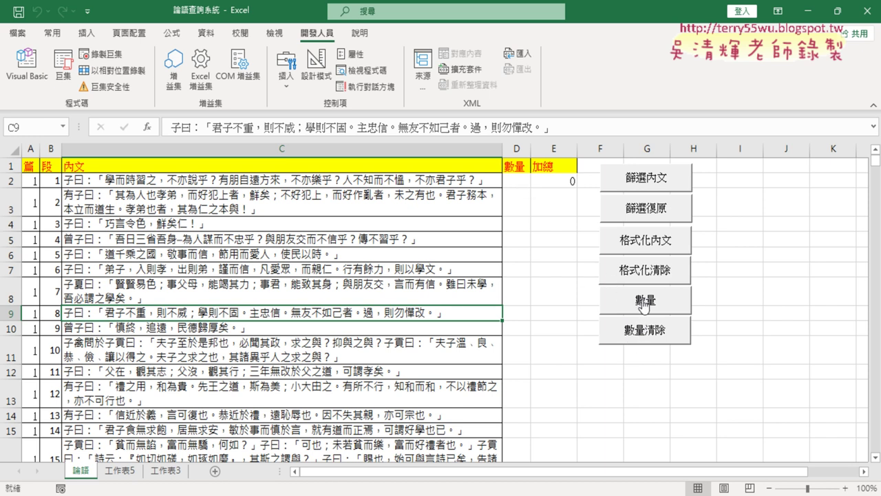
{"action": "left_click", "coordinate": [642, 302]}
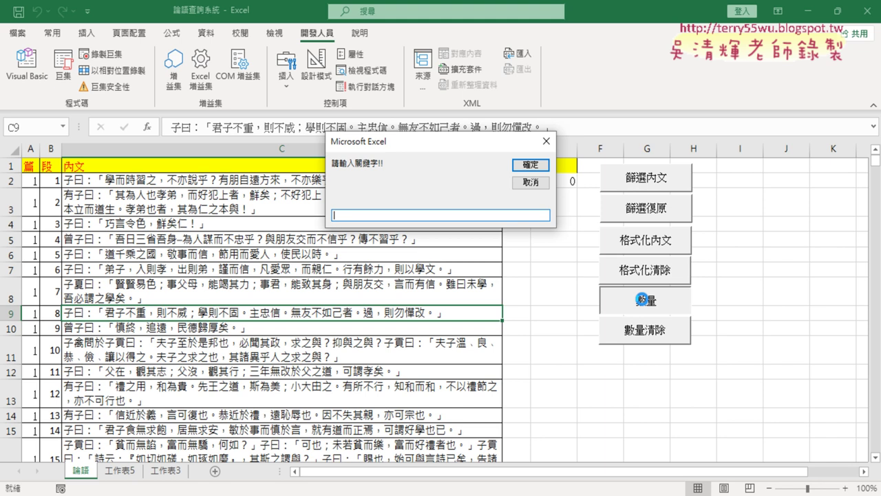
Step: Count the keyword 君子 in every passage, totalling 108, and reopen the keyword prompt
{"action": "type", "text": "ㄐㄩ"}
{"action": "type", "text": "ㄣ"}
{"action": "key", "text": "space"}
{"action": "type", "text": "ㄗ"}
{"action": "type", "text": "3"}
{"action": "left_click", "coordinate": [530, 166]}
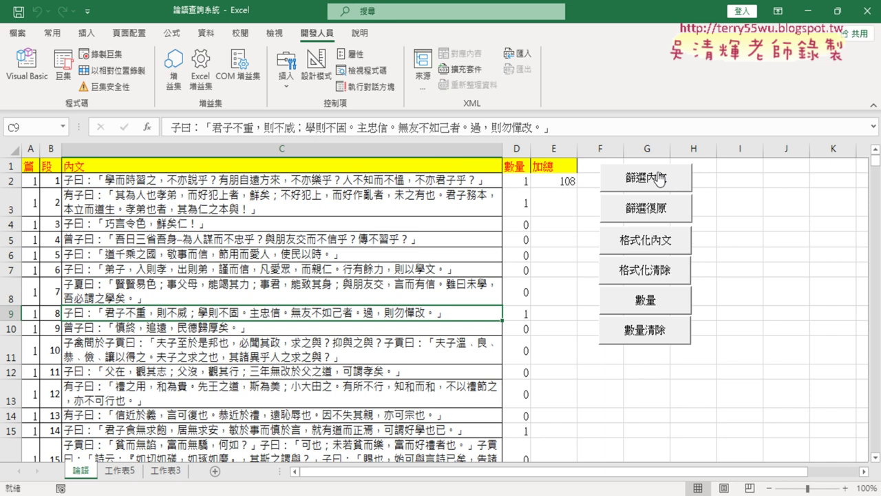
{"action": "left_click", "coordinate": [637, 299]}
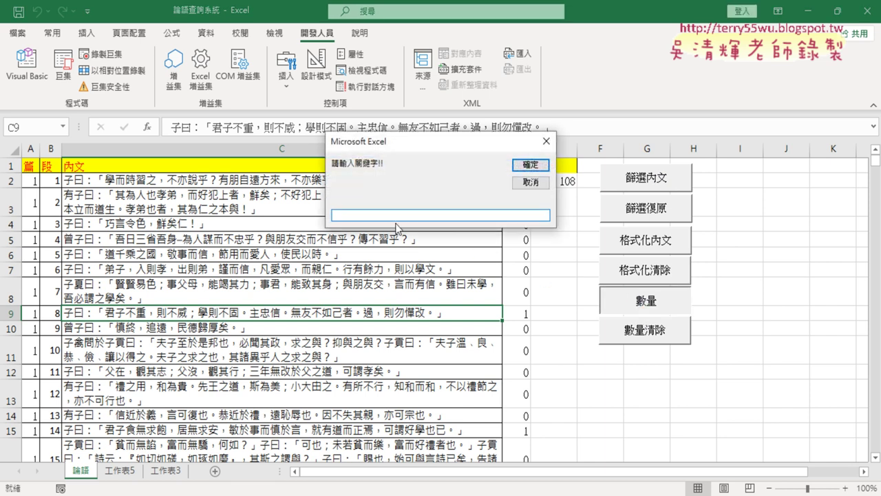
Step: Count the keyword 小人 in every passage, bringing the E2 total to 24
{"action": "type", "text": "ㄒㄧㄠ3"}
{"action": "type", "text": "ㄖㄣ6"}
{"action": "left_click", "coordinate": [527, 166]}
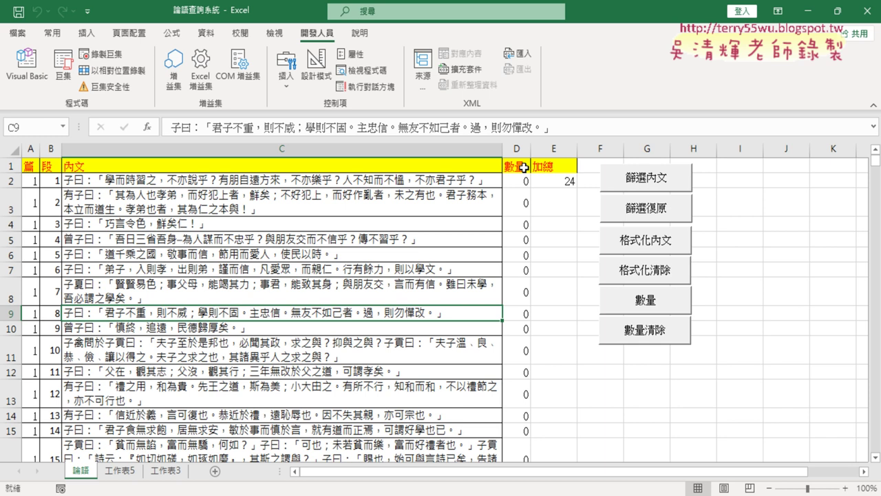
Step: Run the 數量 count for the keyword 女子, giving a total of 1
{"action": "left_click", "coordinate": [641, 300]}
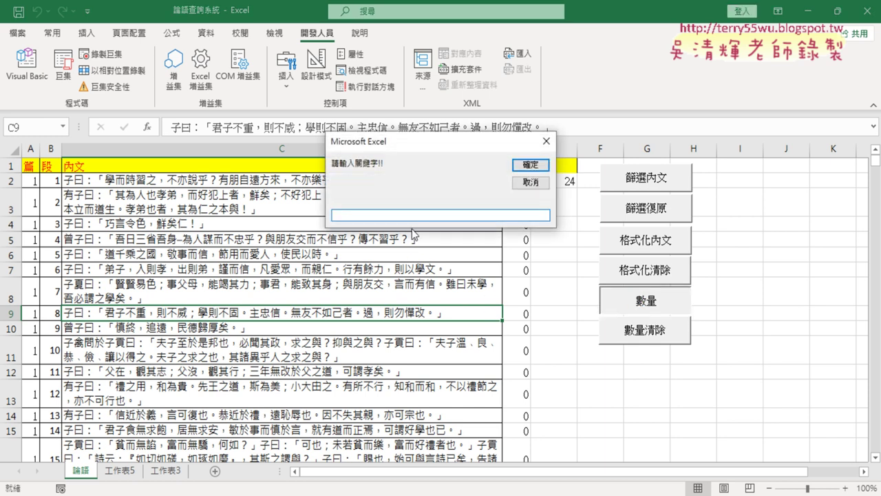
{"action": "type", "text": "ㄅㄐ"}
{"action": "type", "text": "女"}
{"action": "type", "text": "子"}
{"action": "left_click", "coordinate": [536, 168]}
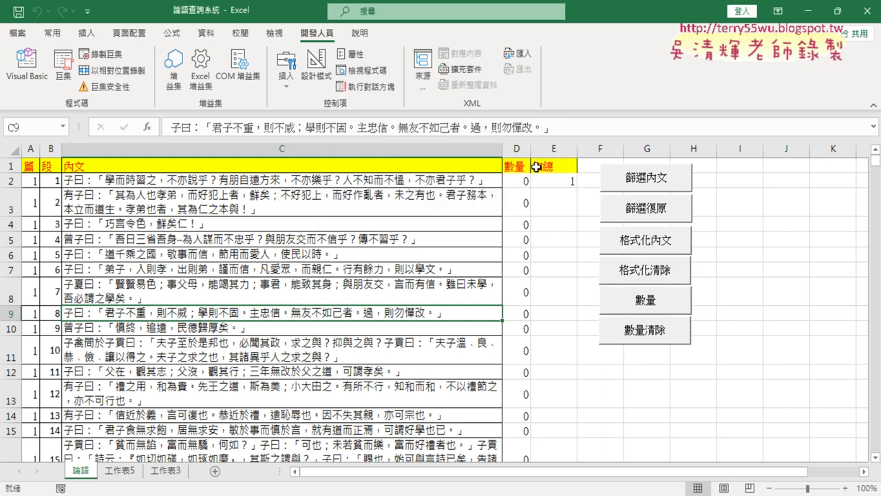
Step: Filter the 論語 sheet by keyword down to row 462, the one passage containing 女子
{"action": "left_click", "coordinate": [644, 183]}
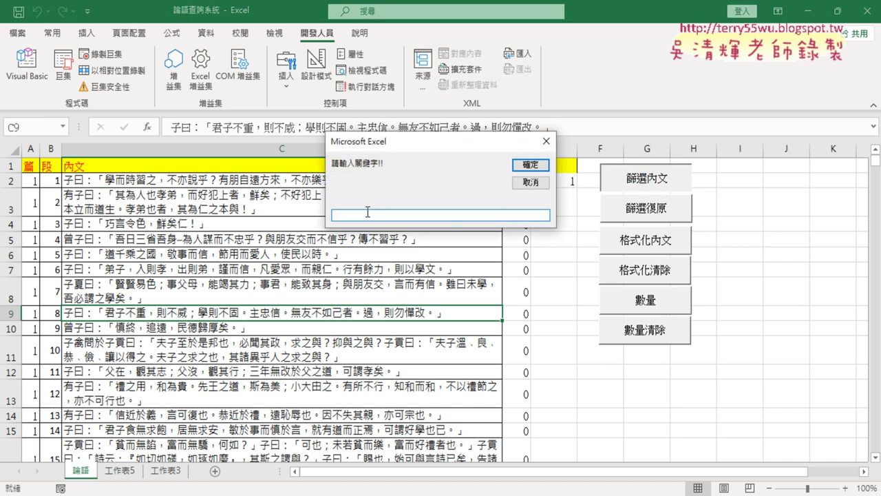
{"action": "type", "text": "君"}
{"action": "type", "text": "子"}
{"action": "key", "text": "Return"}
{"action": "left_click", "coordinate": [520, 170]}
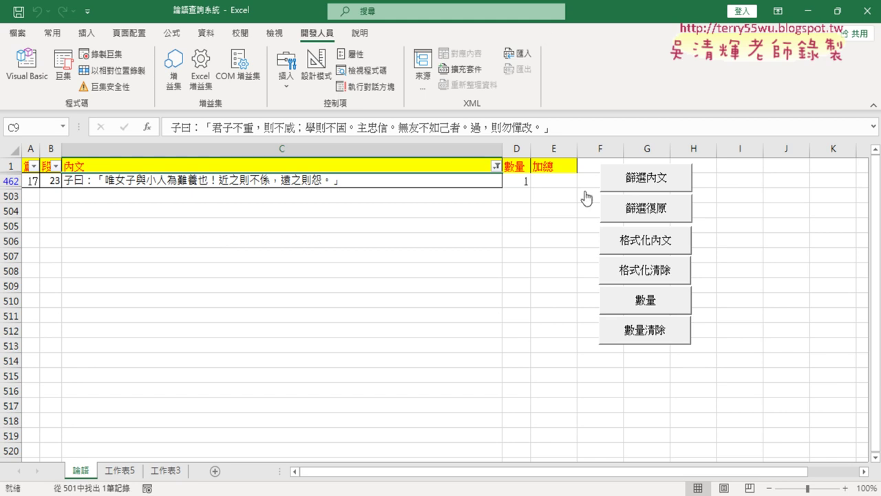
Step: Clear the filter with 篩選復原 so all passages from row 2 show again
{"action": "left_click", "coordinate": [653, 217]}
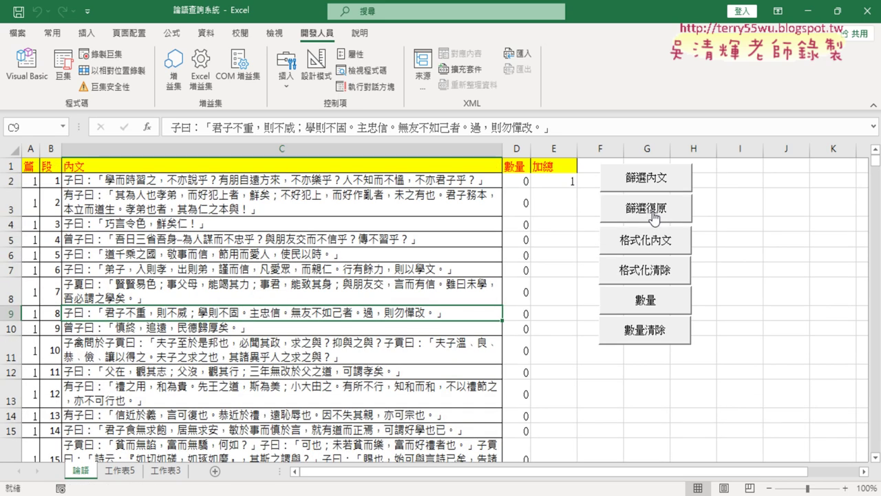